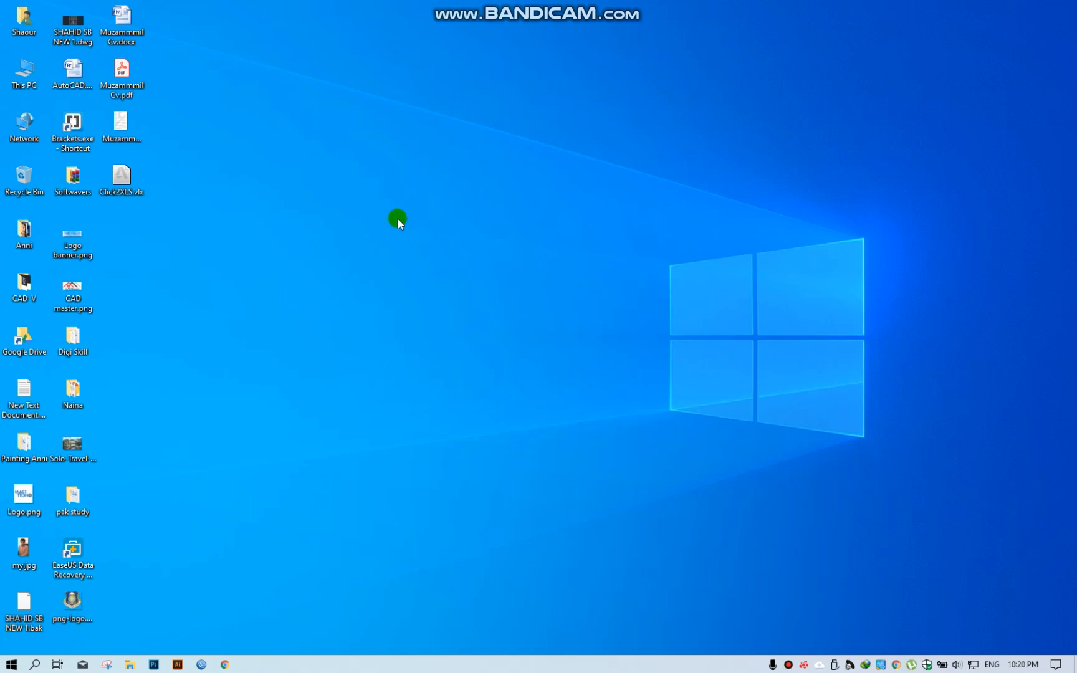
# Launch AutoCAD 2019 and start a new blank drawing.
pyautogui.press('super')
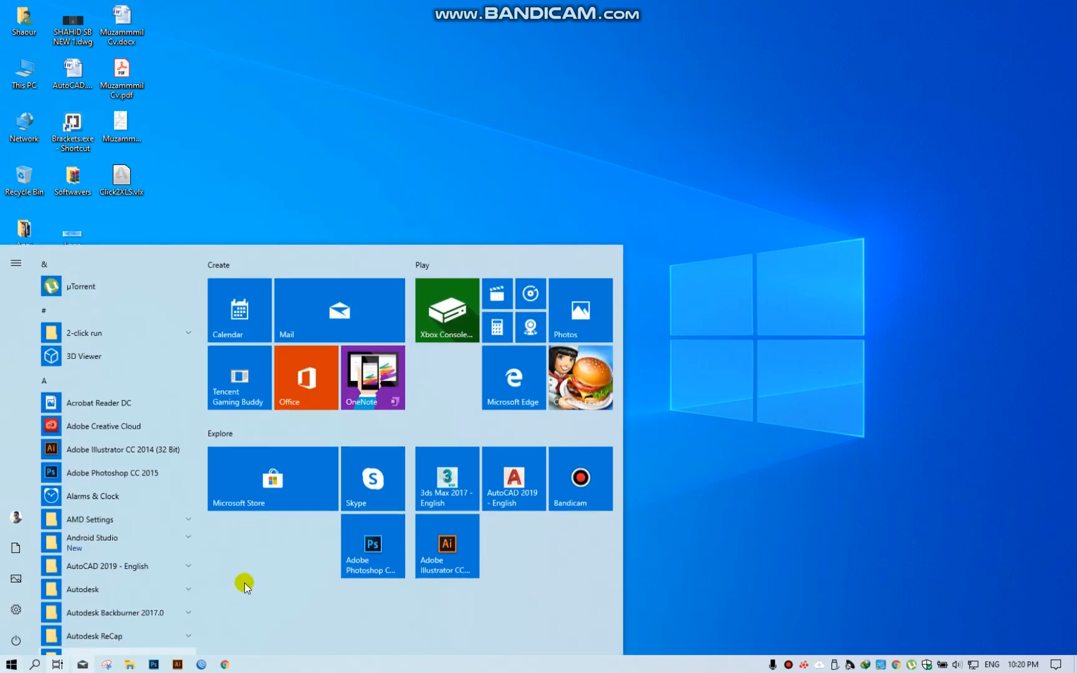
pyautogui.click(515, 496)
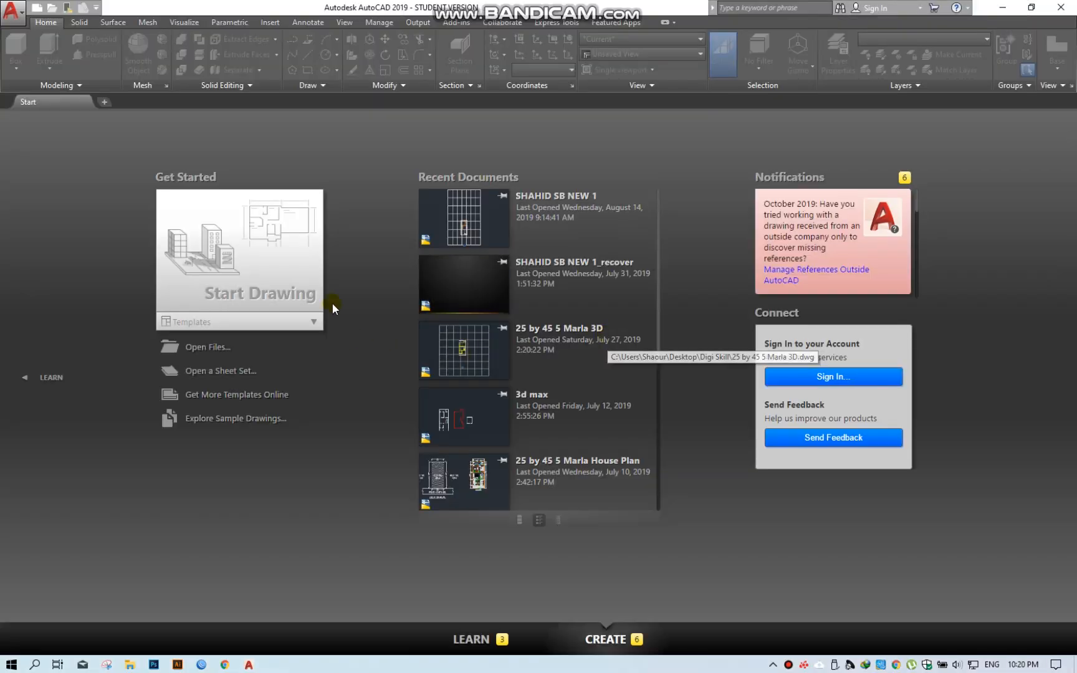
pyautogui.click(282, 260)
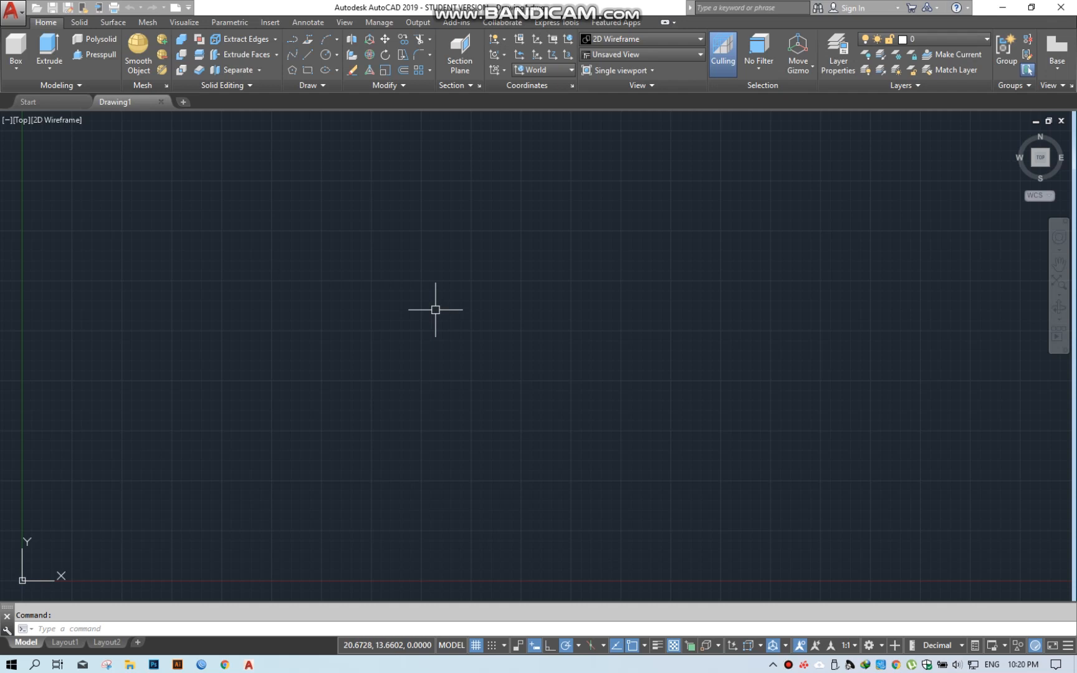
# Set the drawing units' insertion scale to Meters, keeping the decimal length type.
pyautogui.press('Escape')
pyautogui.write('un')
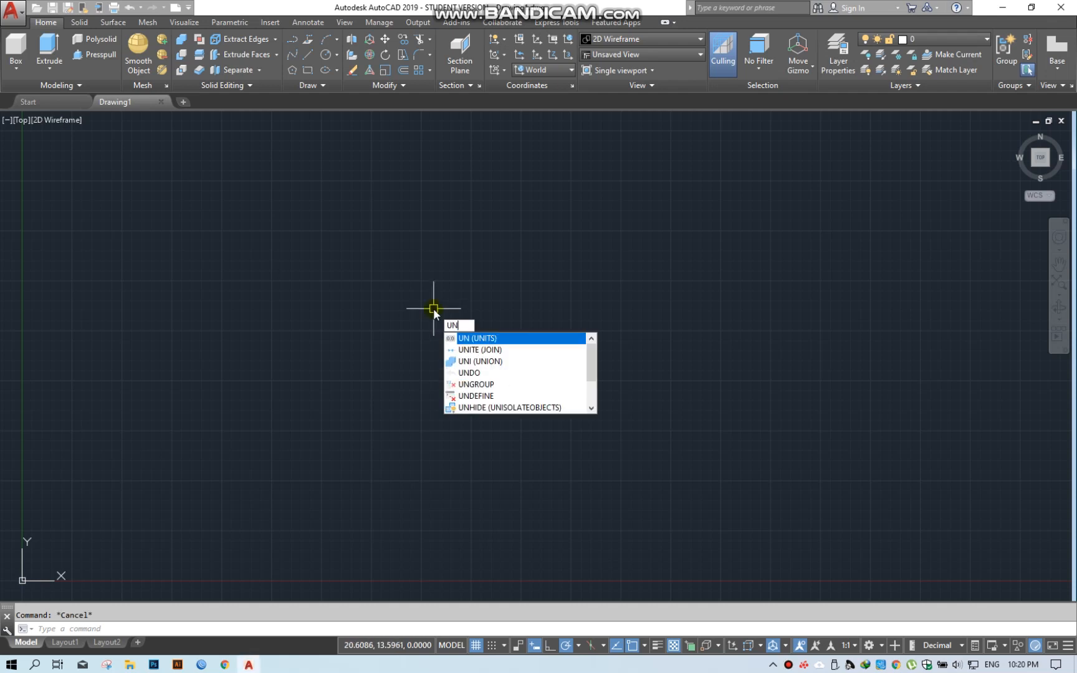
pyautogui.press('Return')
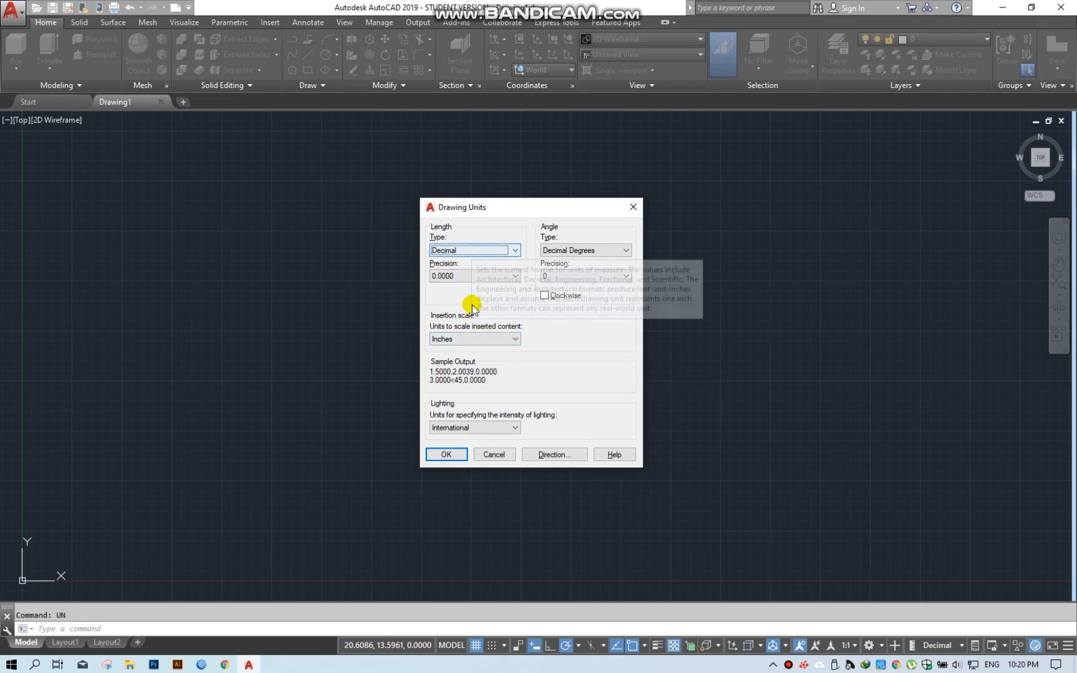
pyautogui.click(515, 339)
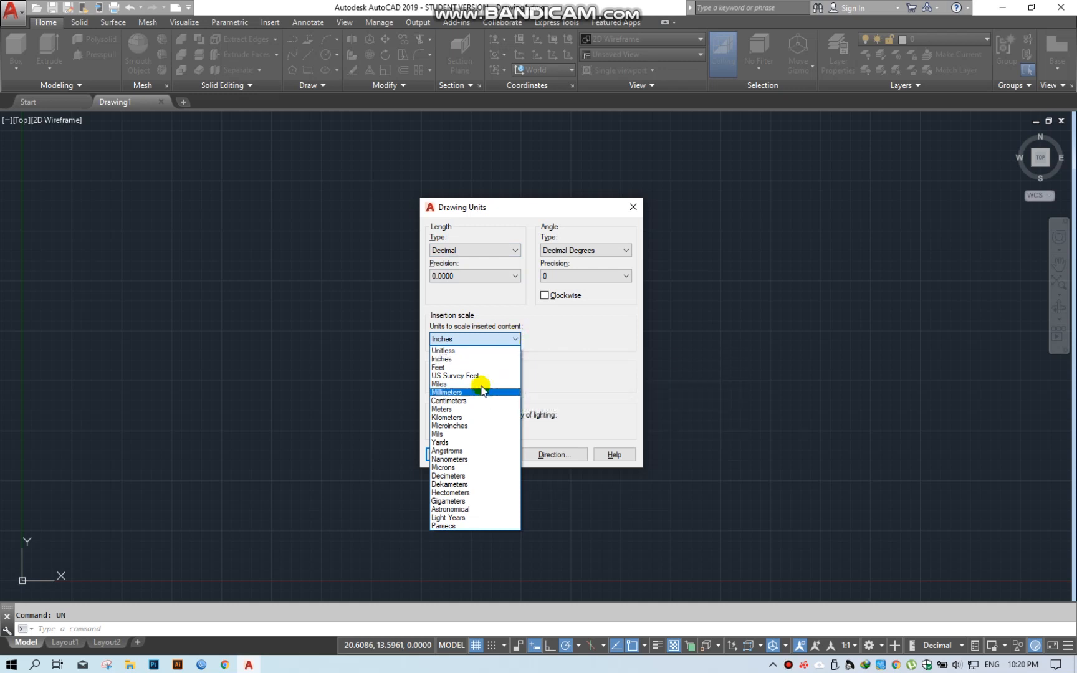
pyautogui.click(481, 384)
pyautogui.click(475, 339)
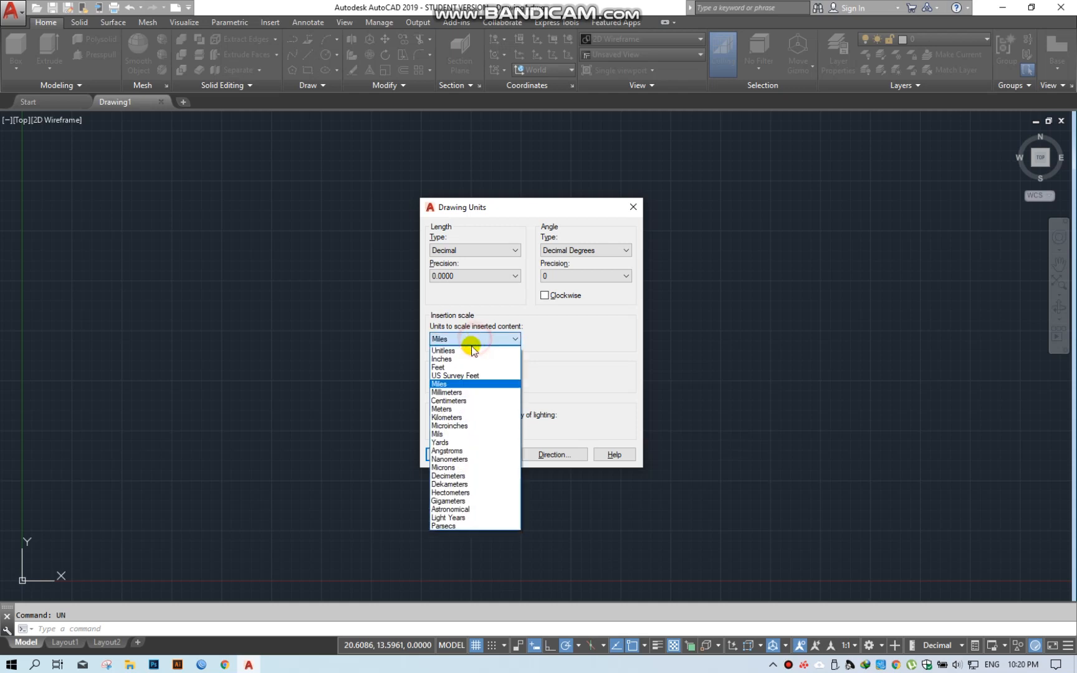
pyautogui.click(465, 409)
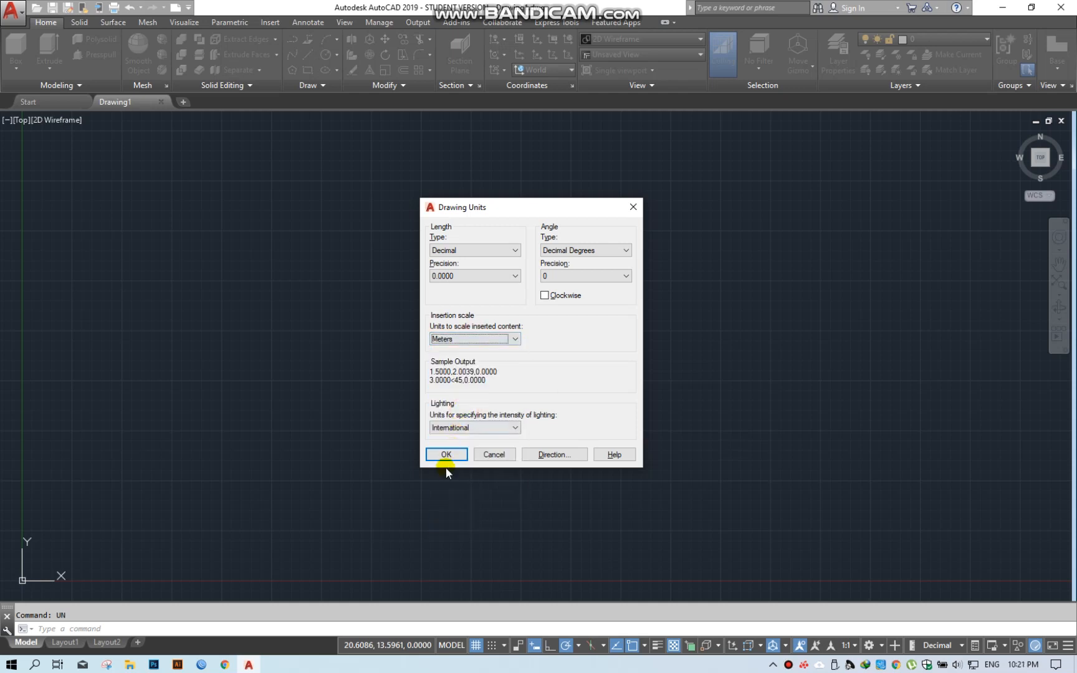
pyautogui.click(447, 454)
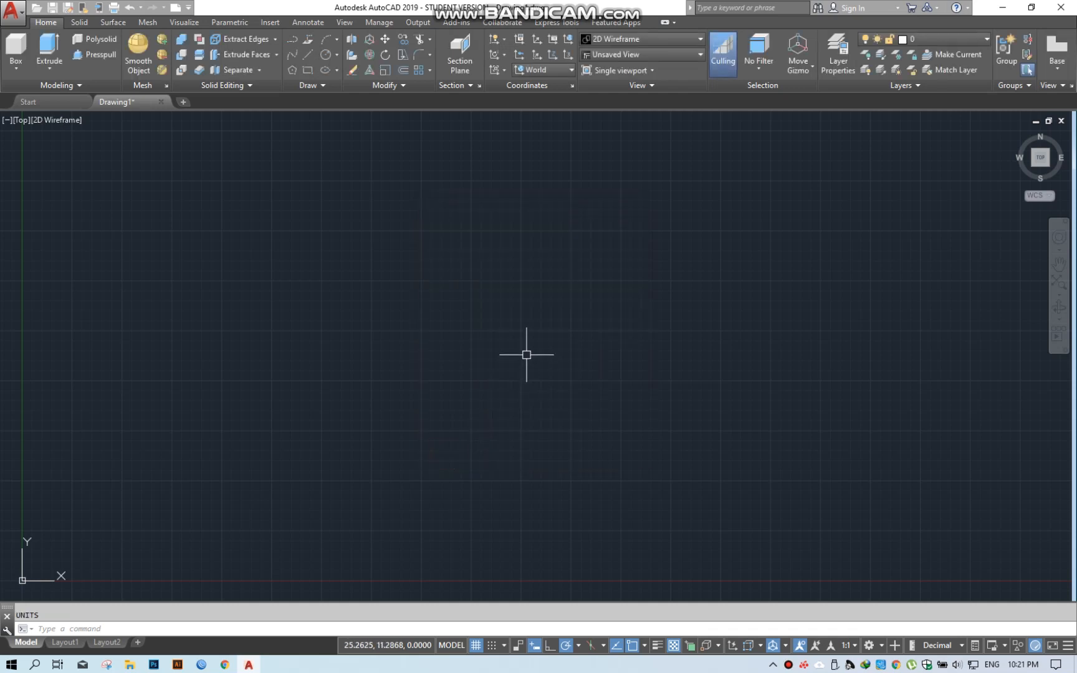
# Turn off displaying the UCS icon at the UCS origin point.
pyautogui.write('uc')
pyautogui.press('Return')
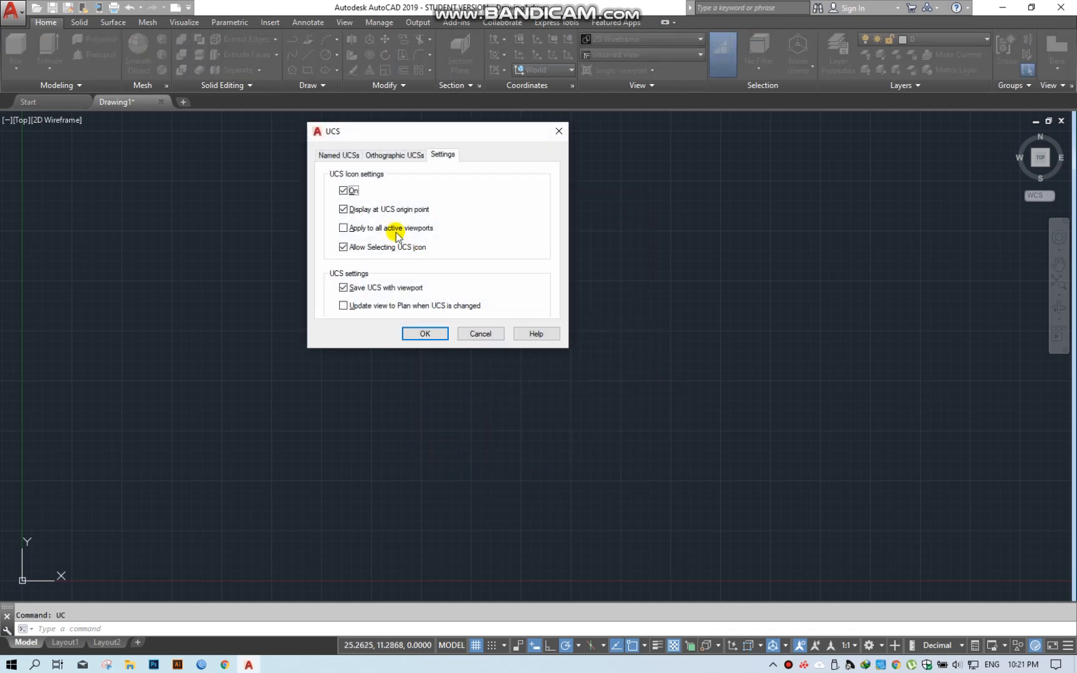
pyautogui.click(357, 209)
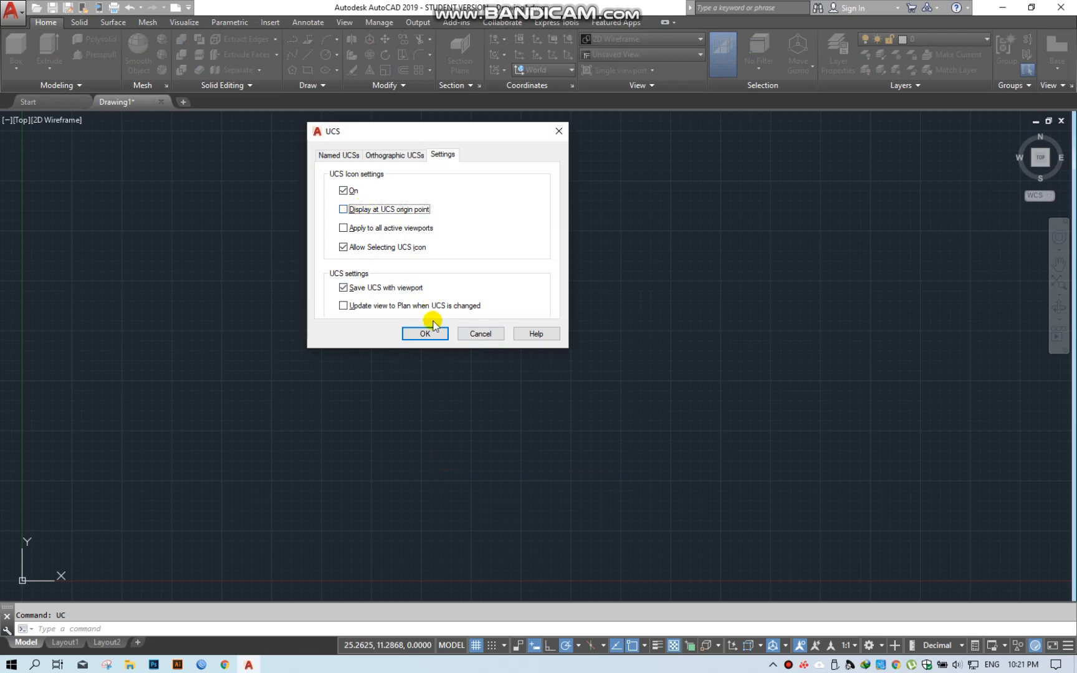
pyautogui.click(425, 334)
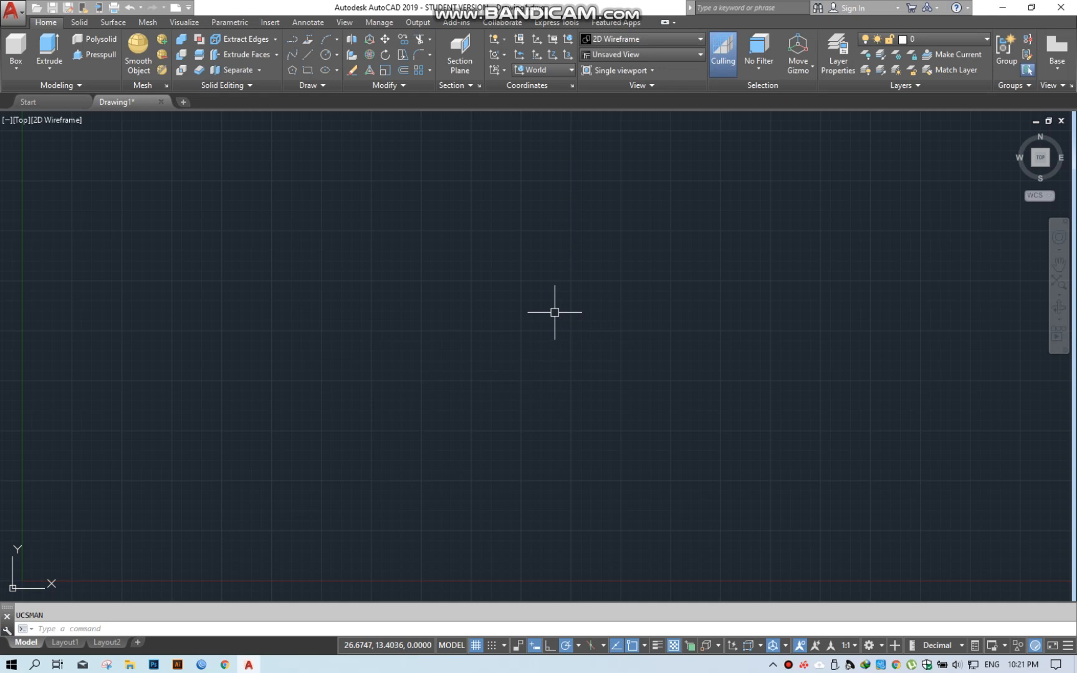
# Place a point at the coordinates 32.4569848,72.6843468.
pyautogui.write('po')
pyautogui.press('Return')
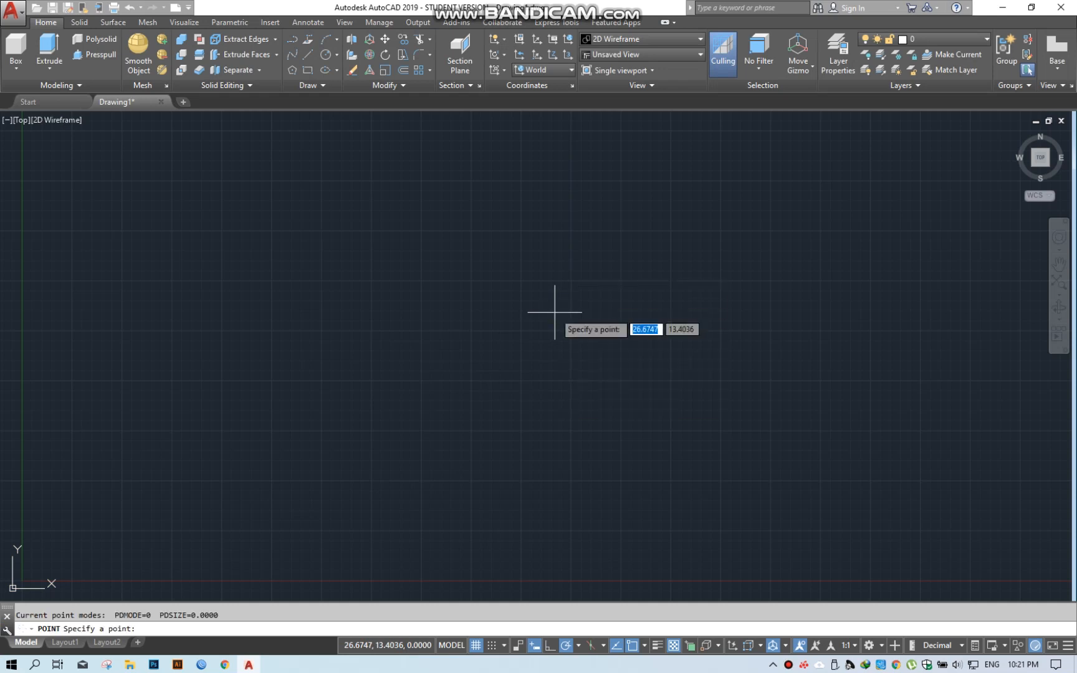
pyautogui.write('32')
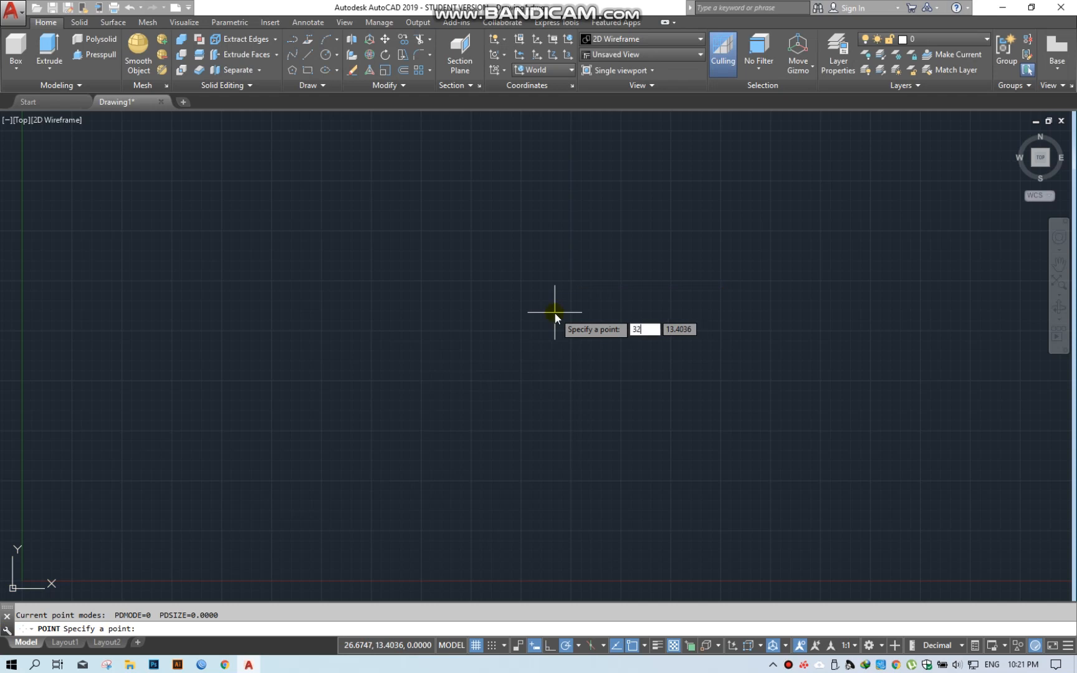
pyautogui.write('.4569848')
pyautogui.press('Tab')
pyautogui.write('72.')
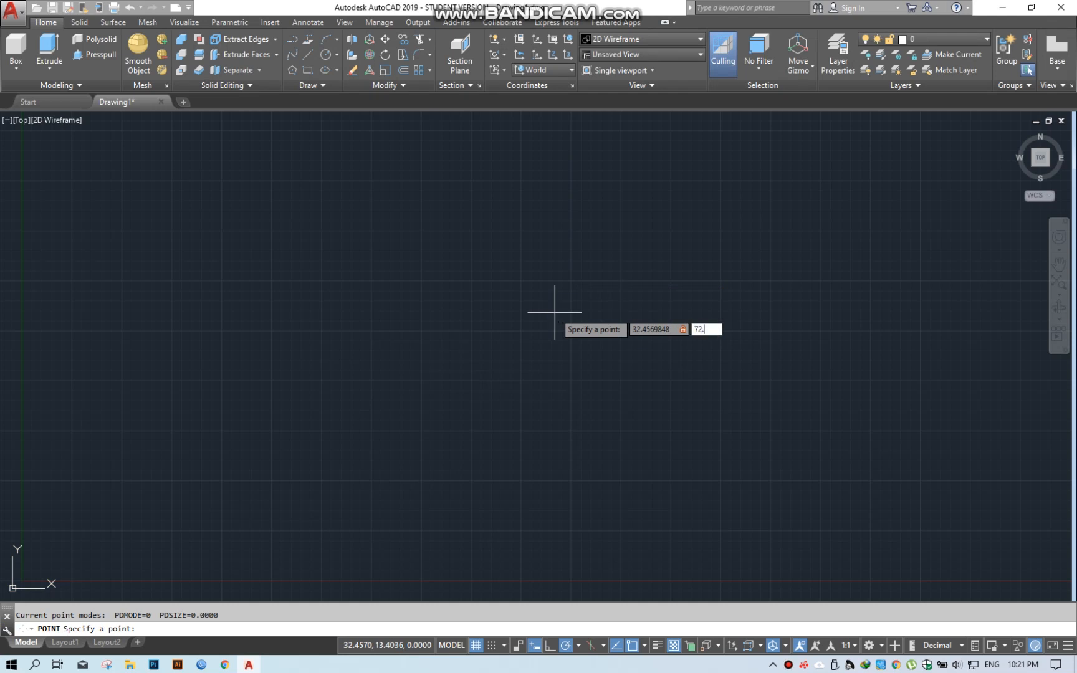
pyautogui.write('6843468')
pyautogui.press('Return')
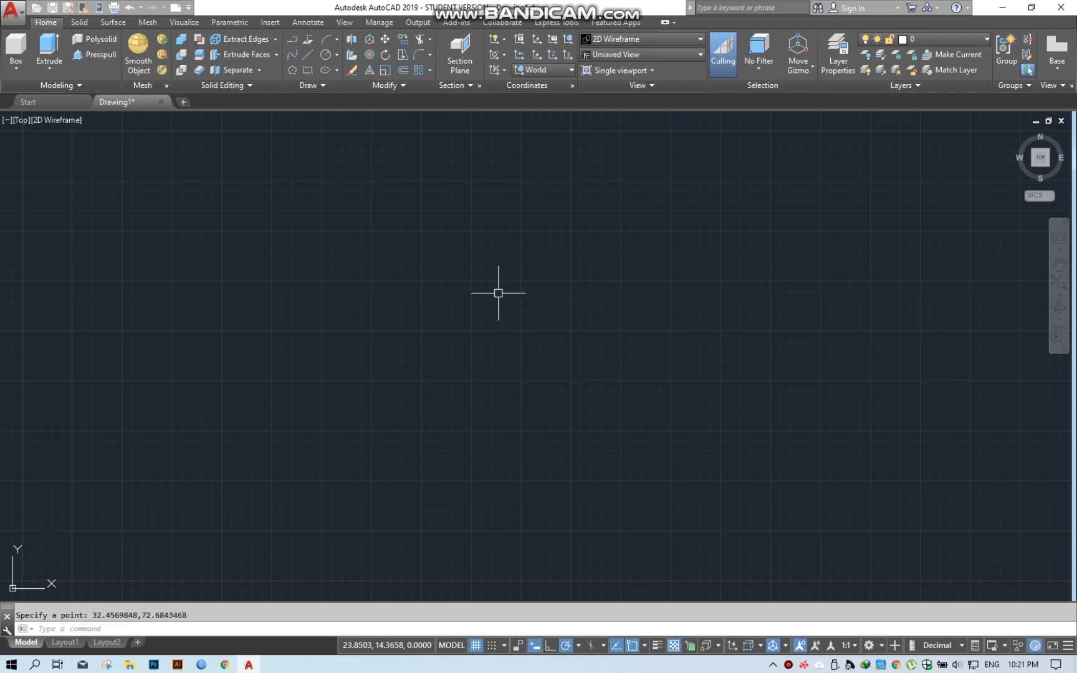
# Set the point style to the plain X symbol, sized 5 in absolute units.
pyautogui.write('PTYP')
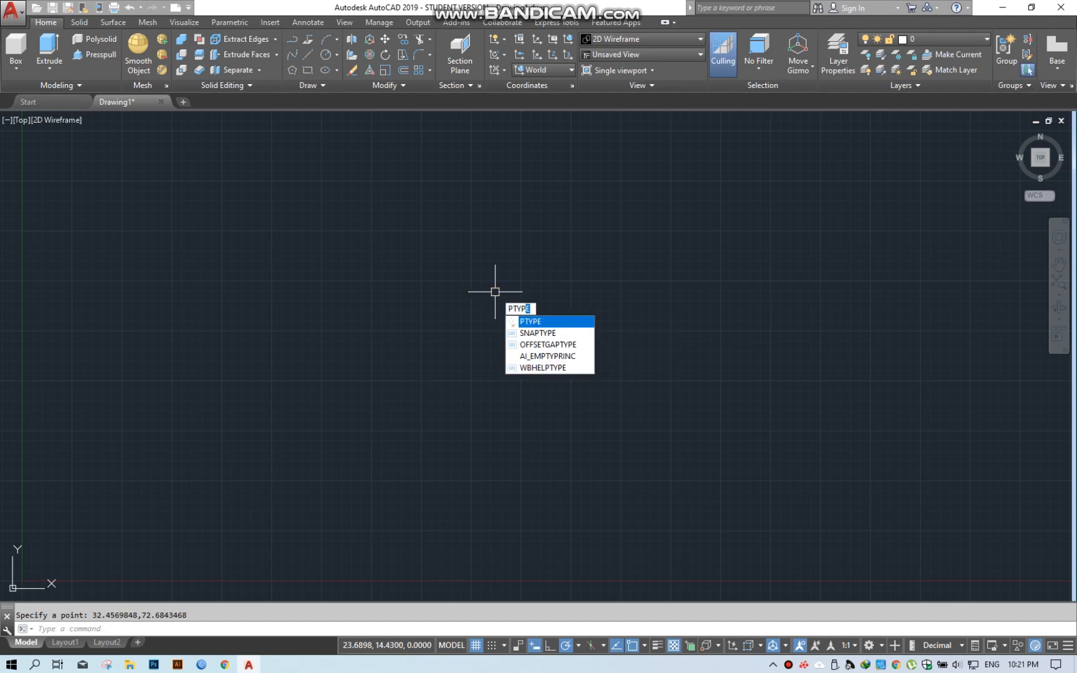
pyautogui.write('E')
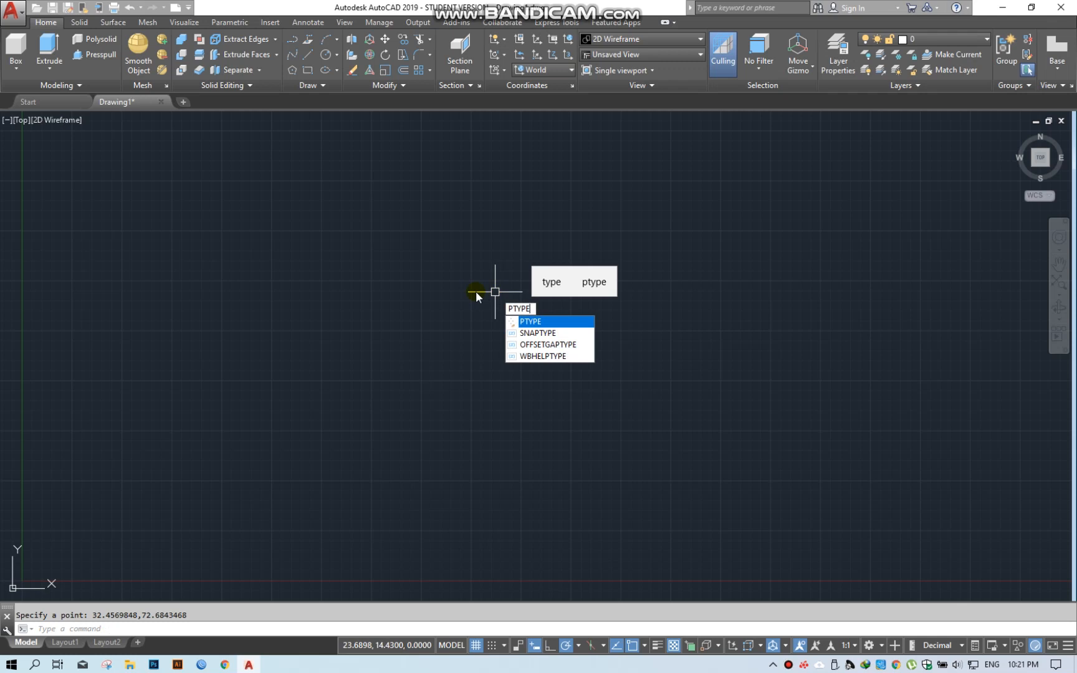
pyautogui.press('Return')
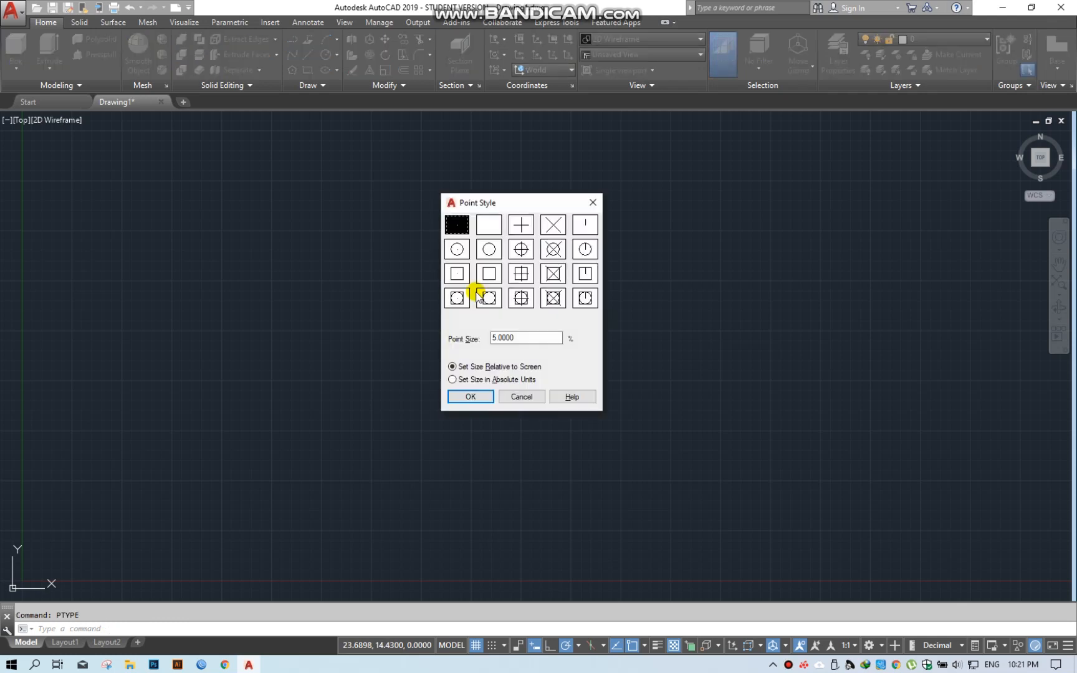
pyautogui.moveTo(499, 202); pyautogui.dragTo(479, 210)
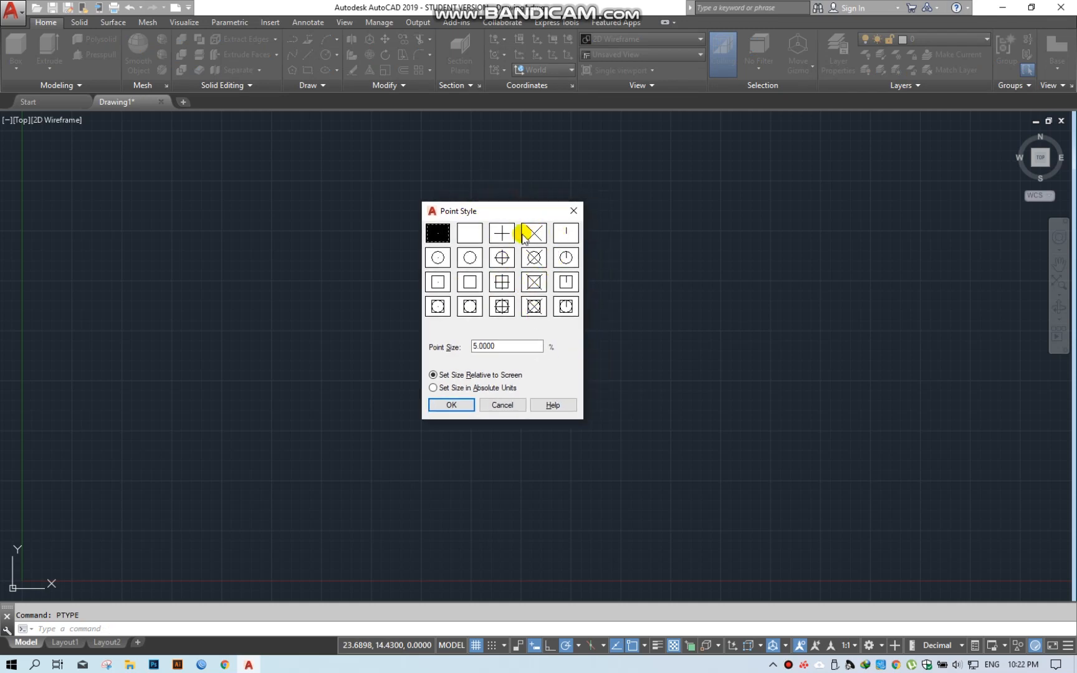
pyautogui.click(532, 235)
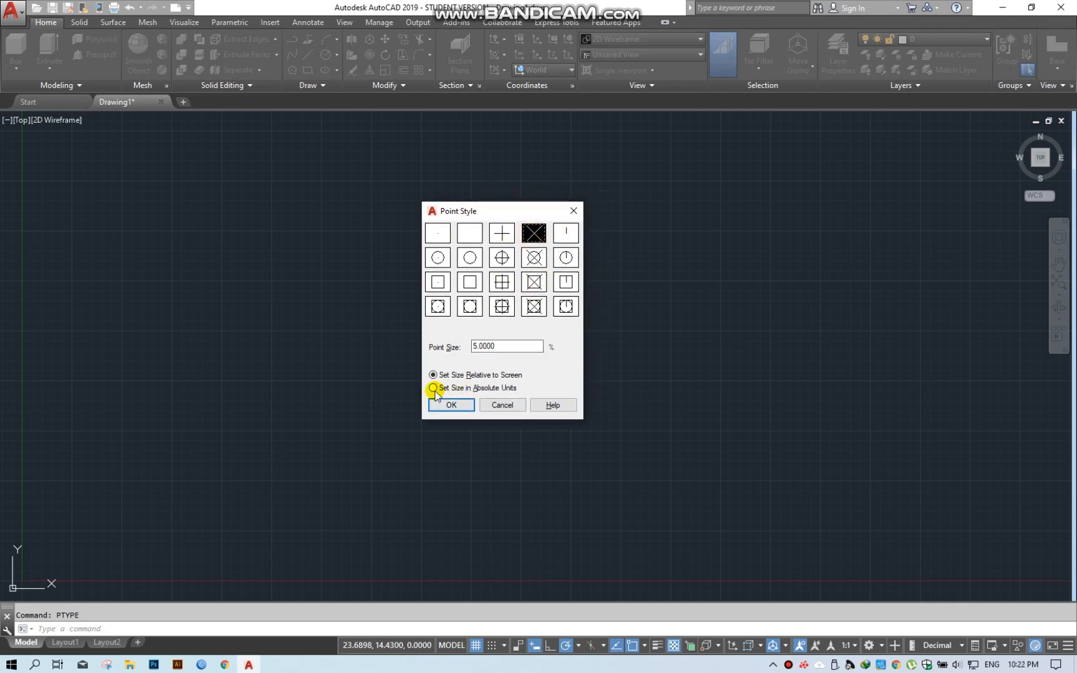
pyautogui.click(434, 388)
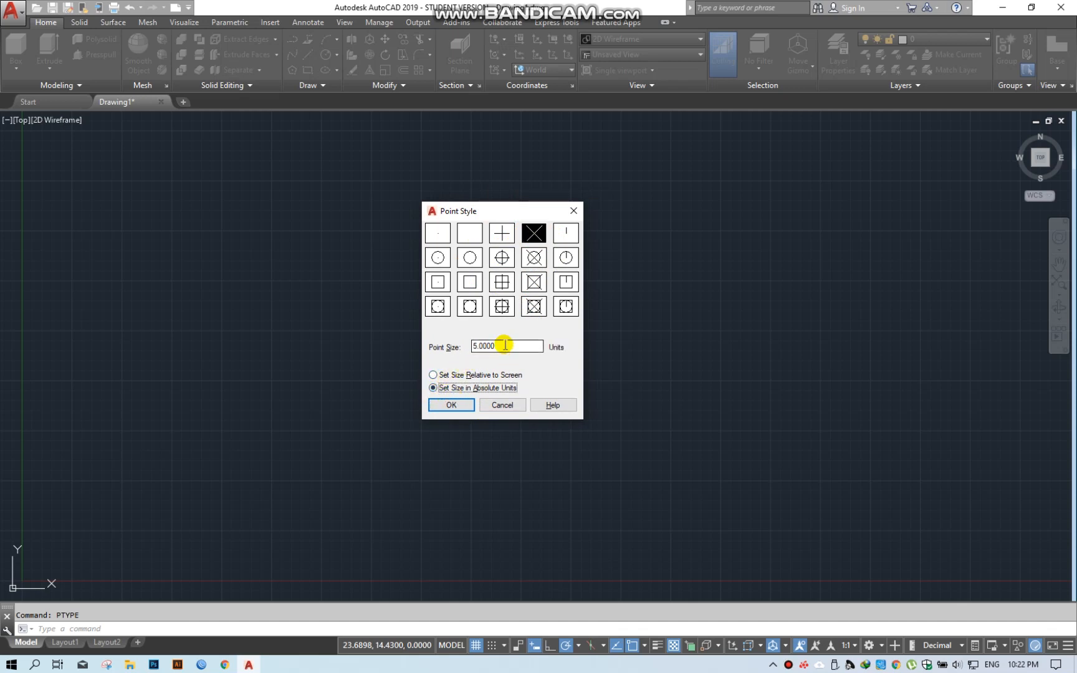
pyautogui.click(457, 404)
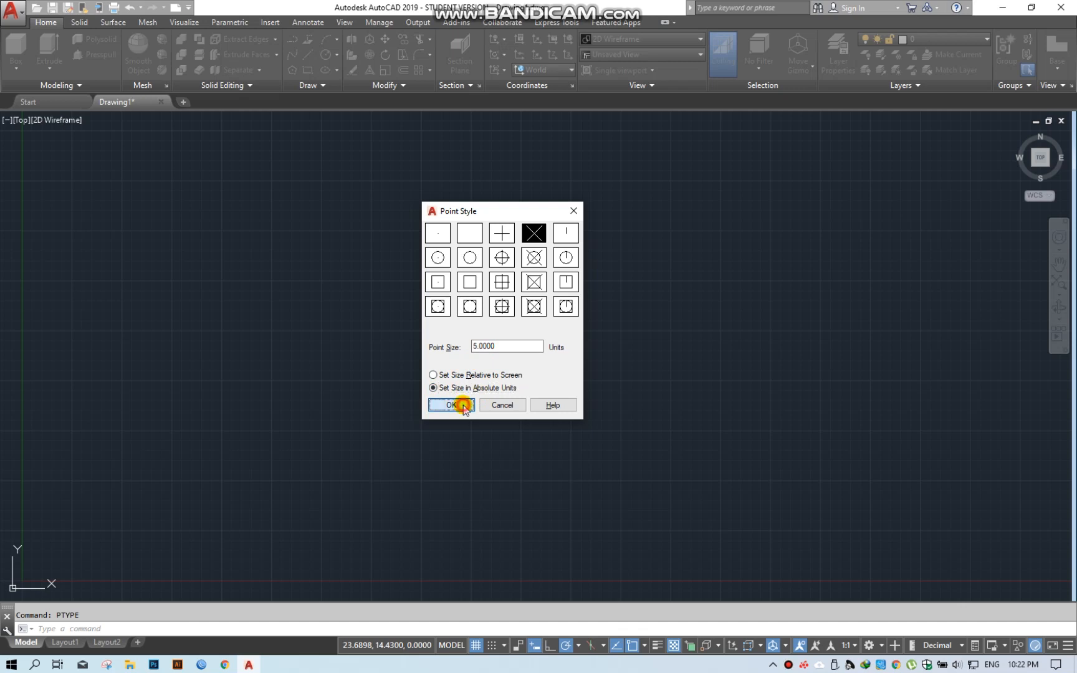
# Start copying the X-shaped point, placing the first copy above and to the right of the original.
pyautogui.write('z')
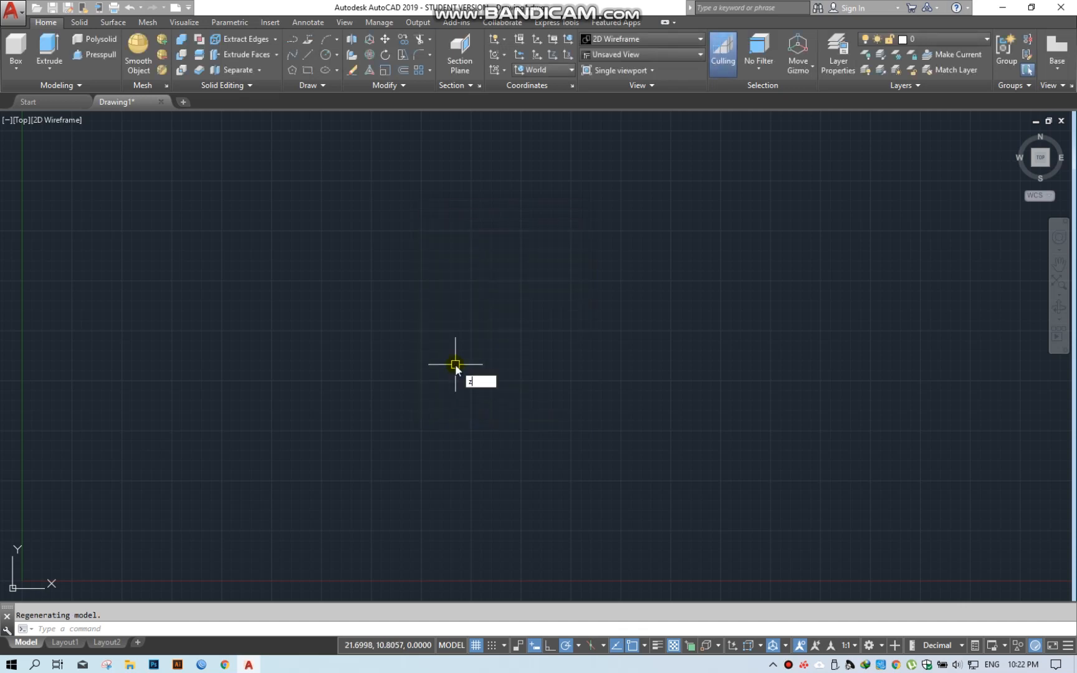
pyautogui.press('Return')
pyautogui.write('e')
pyautogui.press('Return')
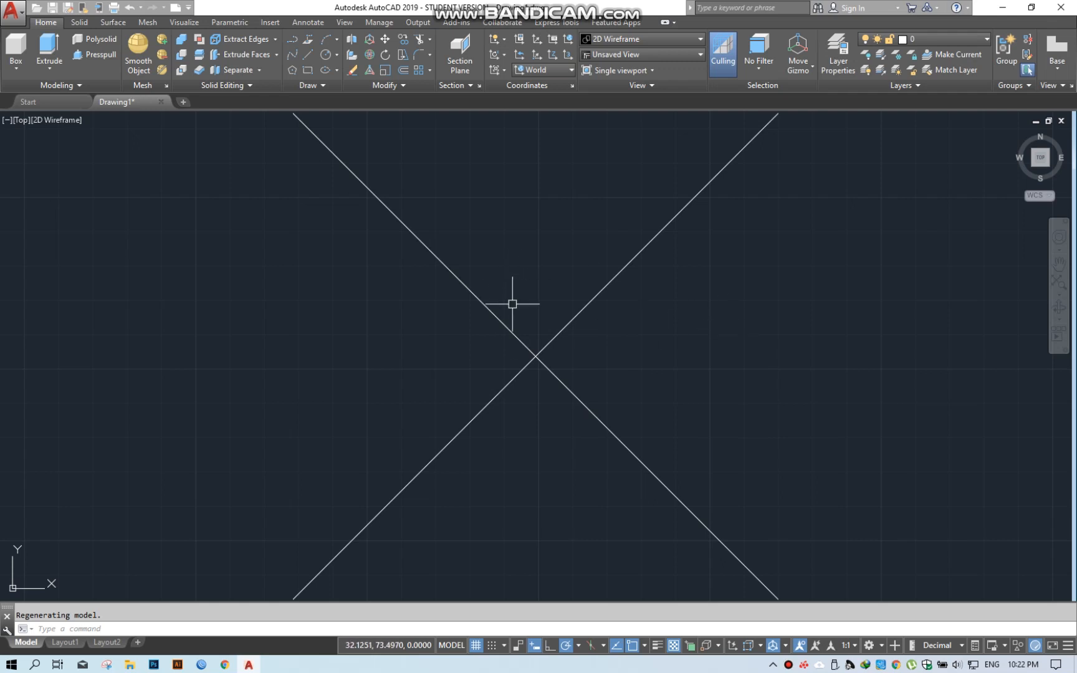
pyautogui.scroll(-5, 563, 331)
pyautogui.moveTo(688, 351); pyautogui.dragTo(366, 377, button='middle')
pyautogui.click(347, 287)
pyautogui.click(146, 469)
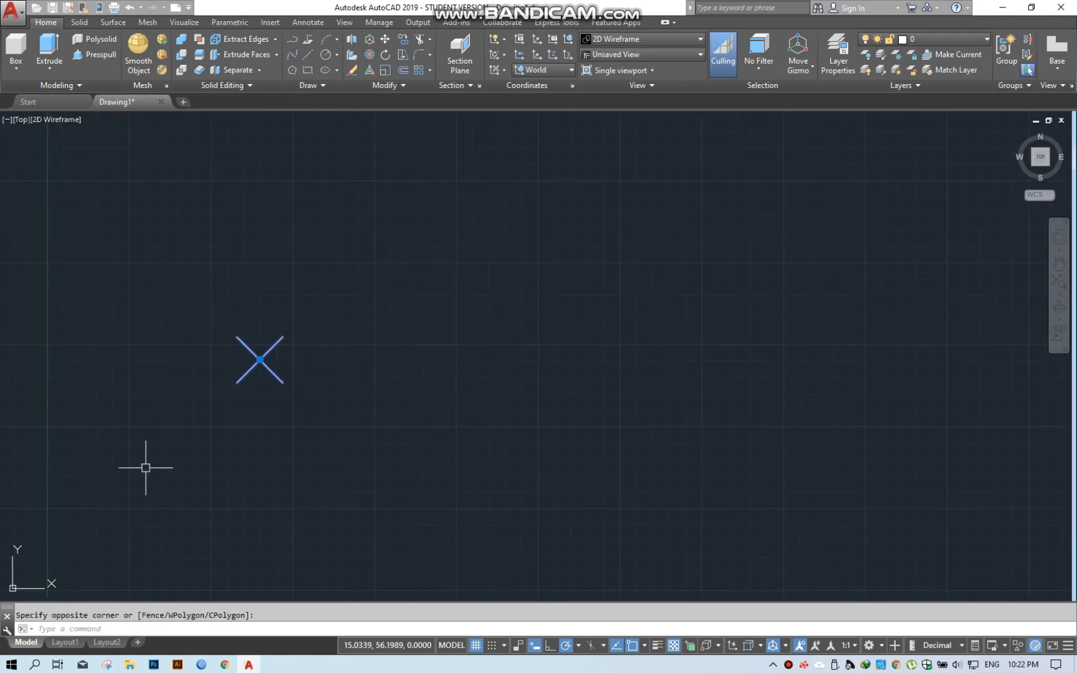
pyautogui.write('co')
pyautogui.press('Return')
pyautogui.click(195, 477)
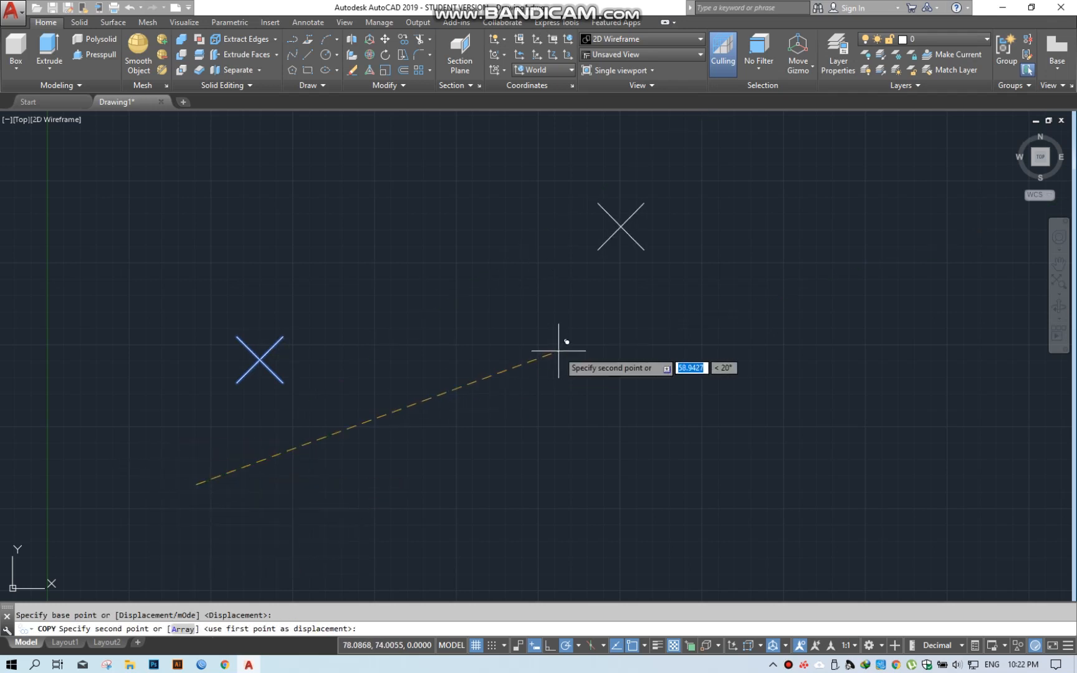
pyautogui.click(560, 339)
# Place three more copies of the point, continuing the rising row to the upper right of the first copy.
pyautogui.scroll(-3, 587, 337)
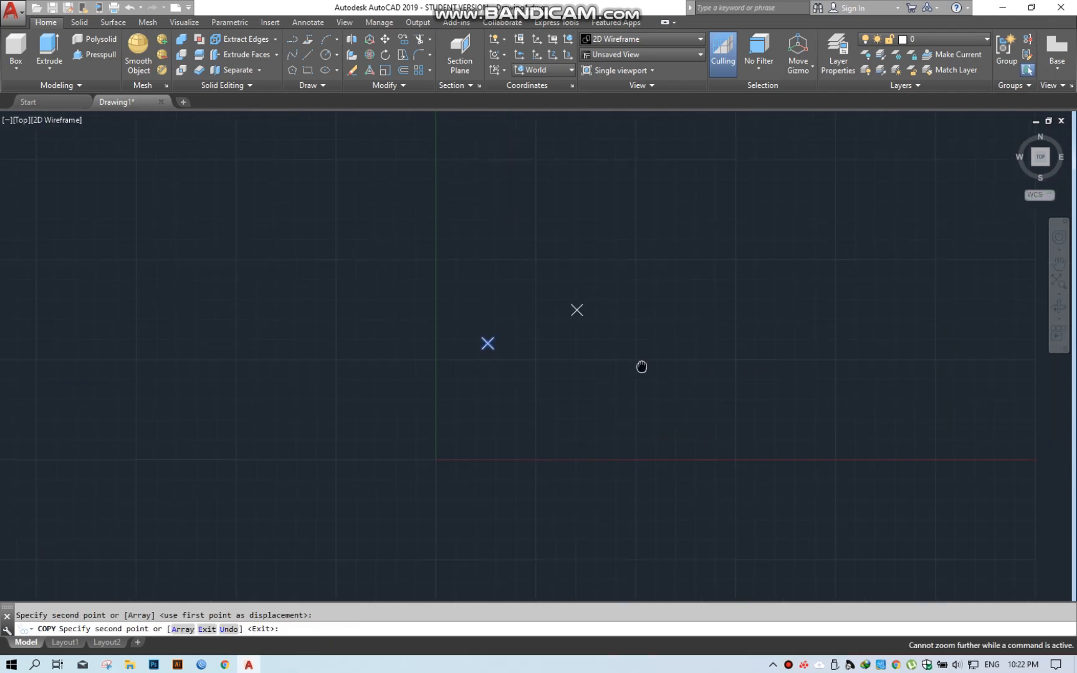
pyautogui.click(674, 327)
pyautogui.click(827, 277)
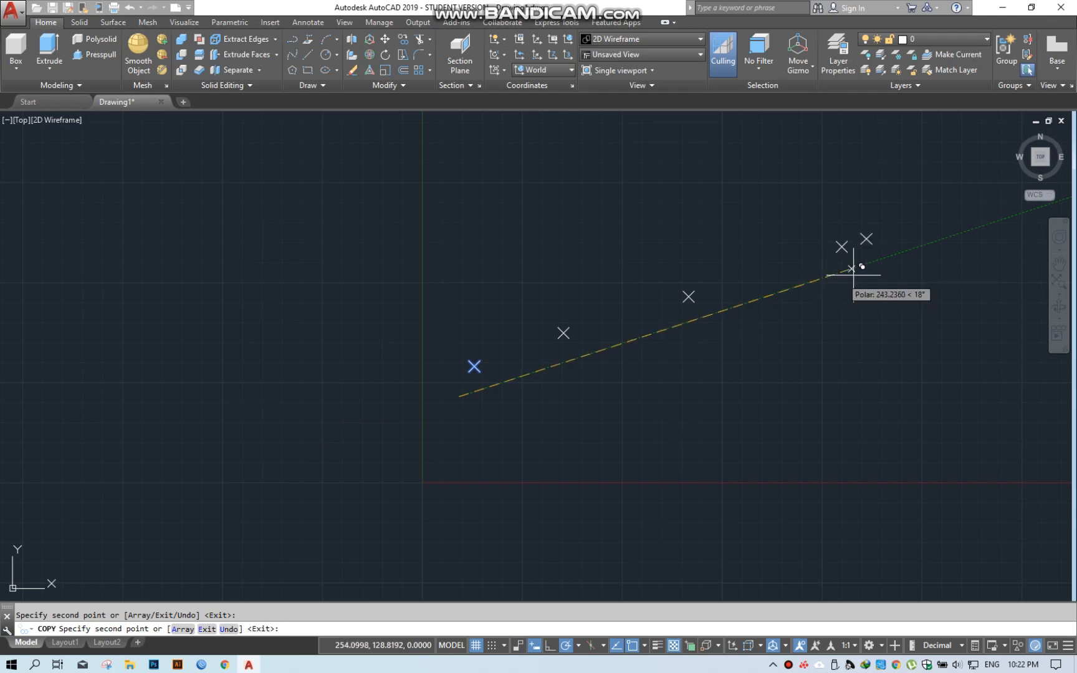
pyautogui.click(969, 231)
# Place two copies of the point to the lower left of the original, extending the row across the Y axis.
pyautogui.moveTo(884, 313); pyautogui.dragTo(833, 331, button='middle')
pyautogui.click(236, 472)
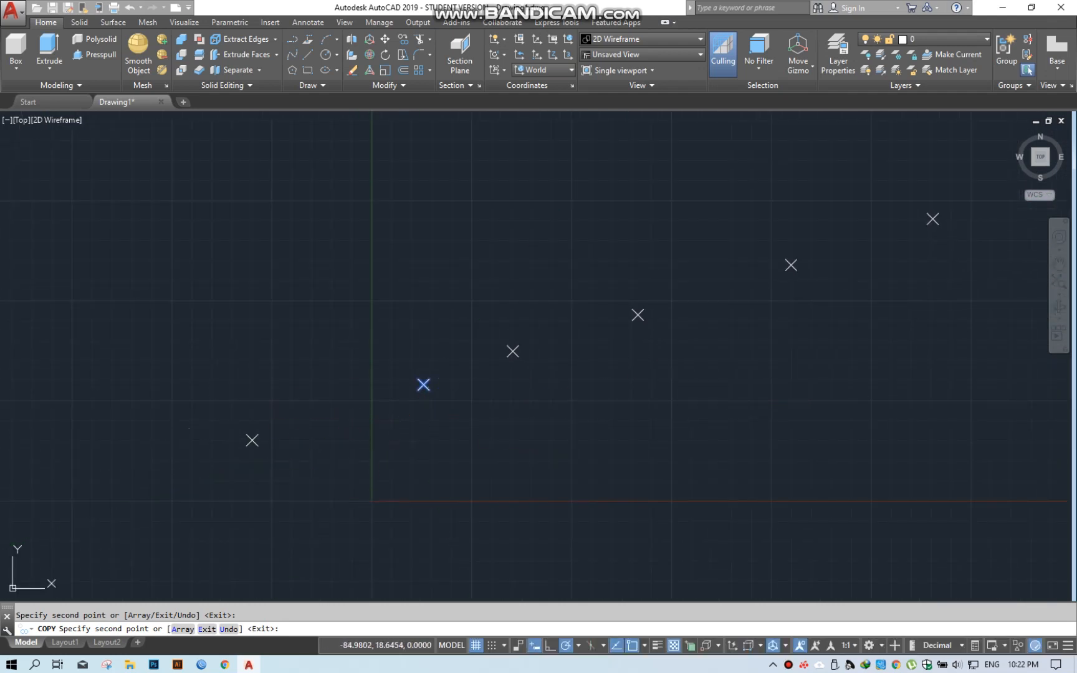
pyautogui.click(120, 508)
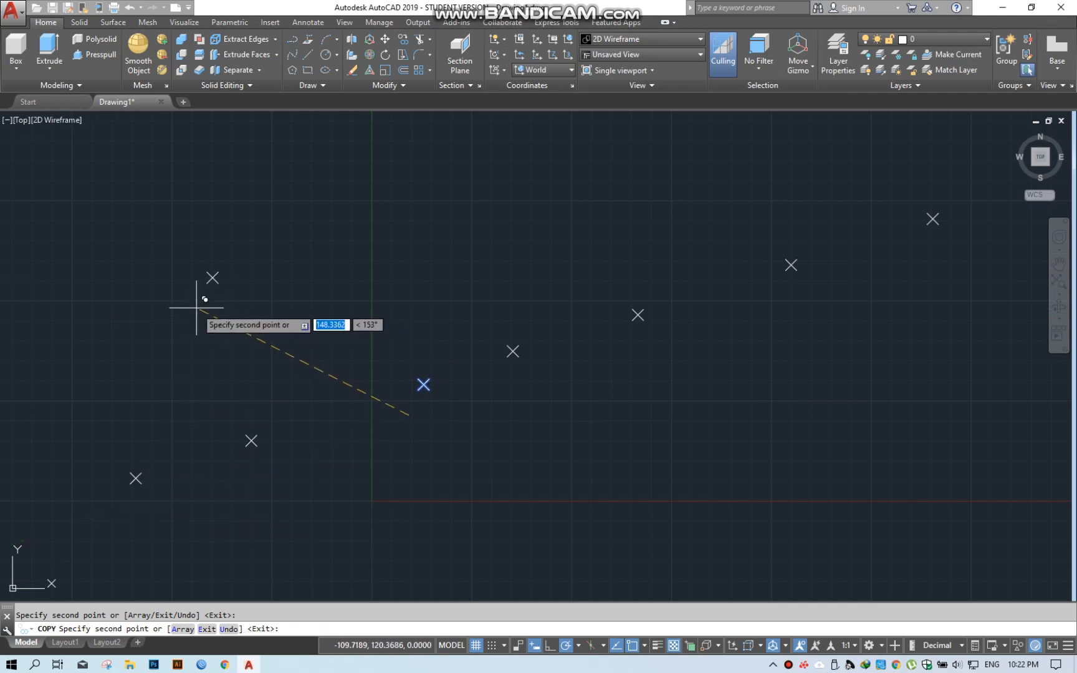
# Place five copies of the point as a second rising row above the first one, and finish copying.
pyautogui.click(120, 332)
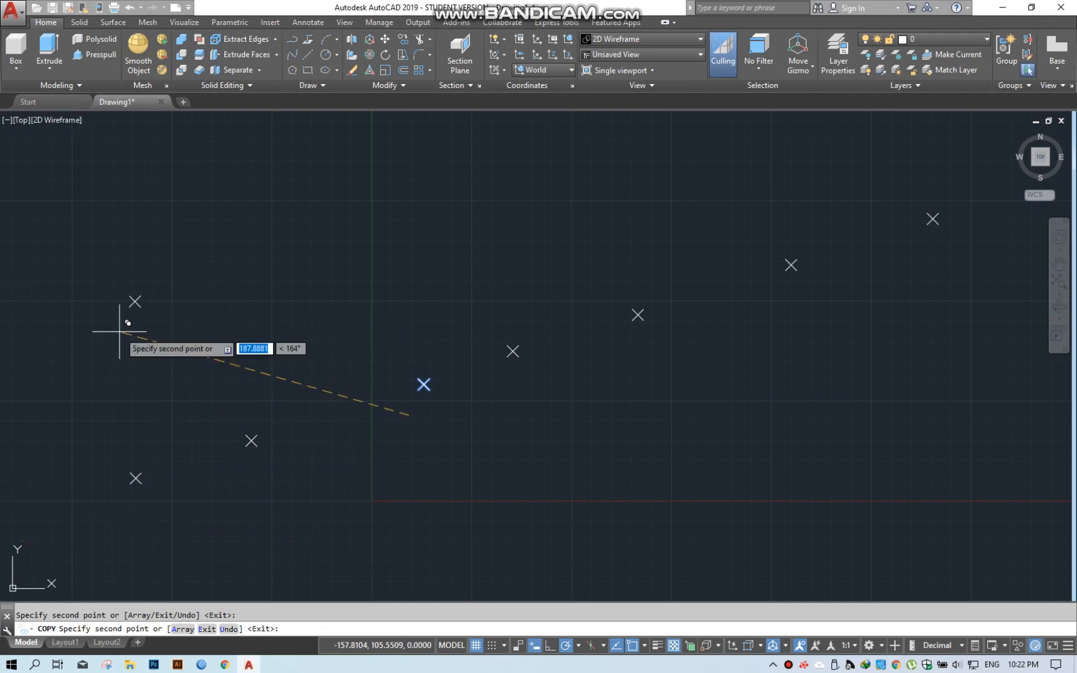
pyautogui.click(208, 300)
pyautogui.click(374, 246)
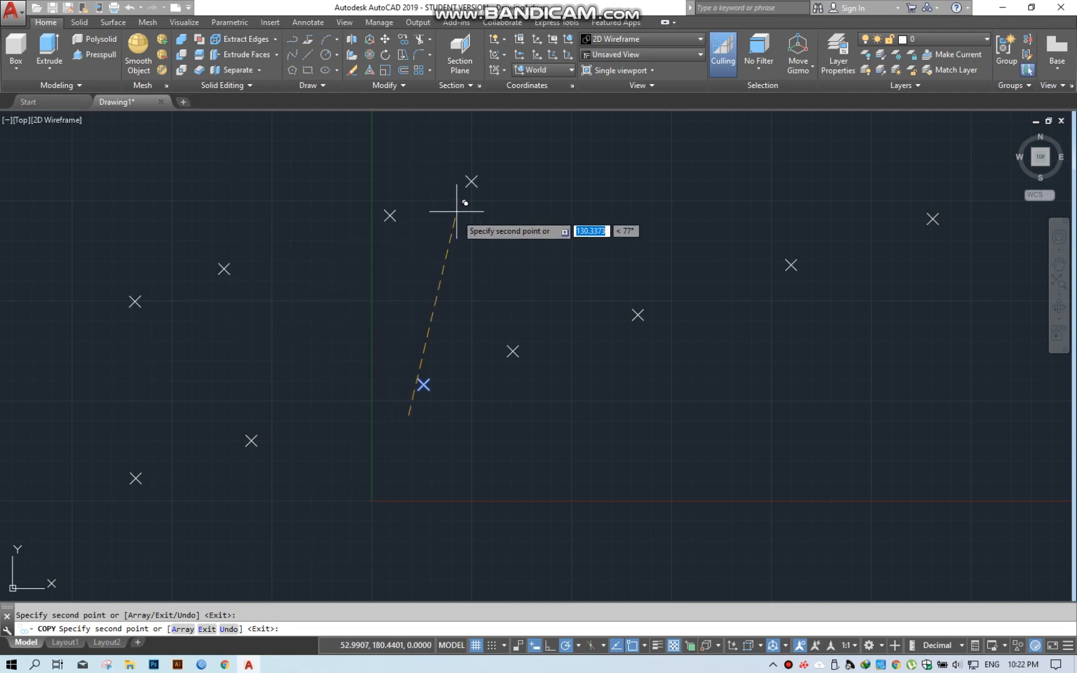
pyautogui.click(459, 216)
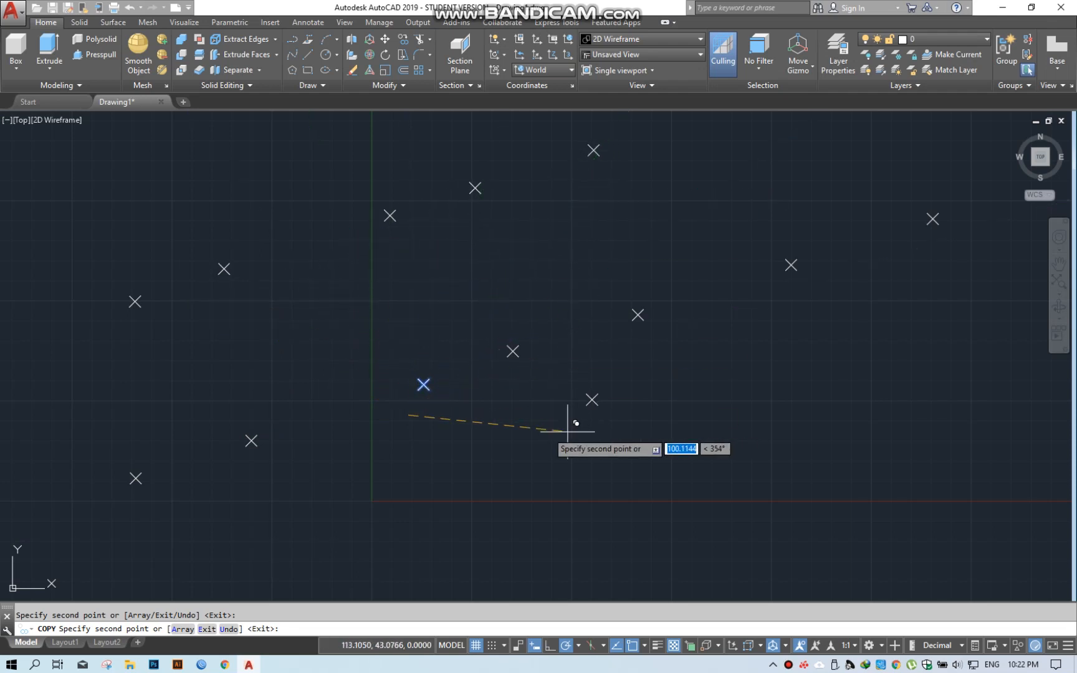
pyautogui.press('Return')
pyautogui.scroll(-6, 373, 309)
pyautogui.scroll(4, 377, 329)
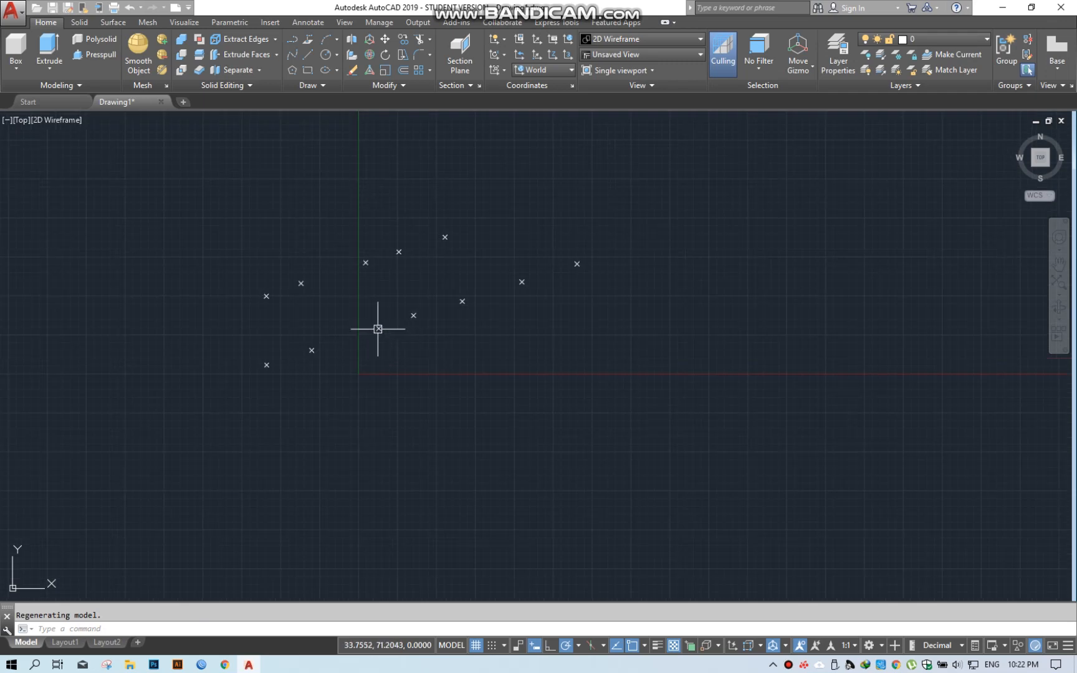
# Query the coordinates of the upper-row point just to the right of the Y axis with the ID command.
pyautogui.moveTo(411, 337); pyautogui.dragTo(380, 323, button='middle')
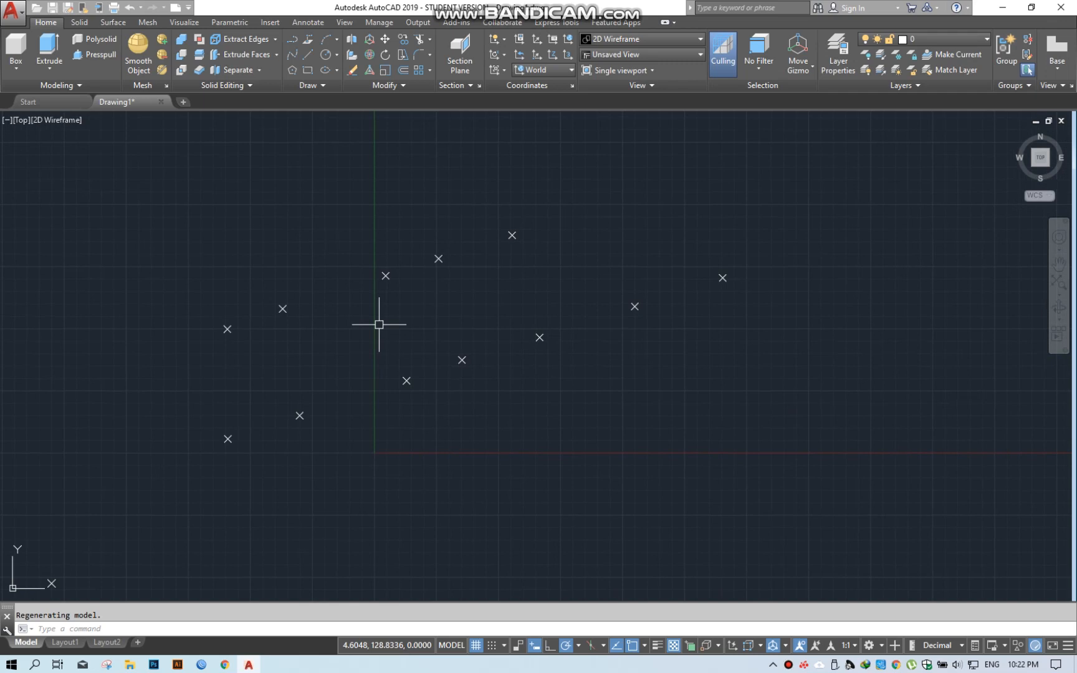
pyautogui.moveTo(382, 322); pyautogui.dragTo(422, 310, button='middle')
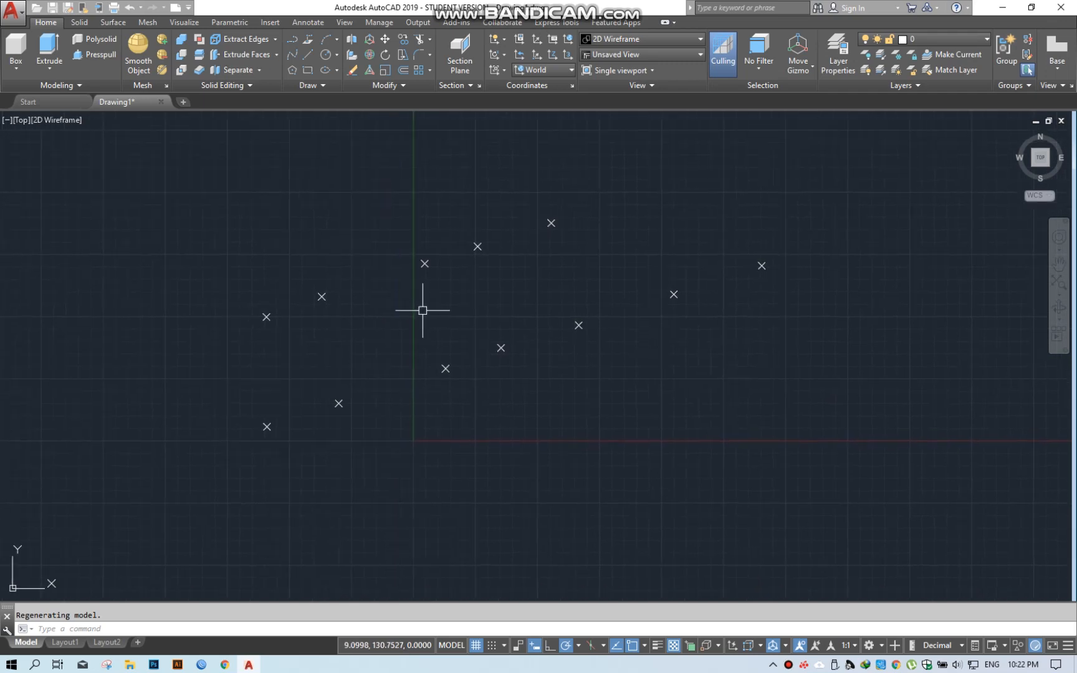
pyautogui.write('ID')
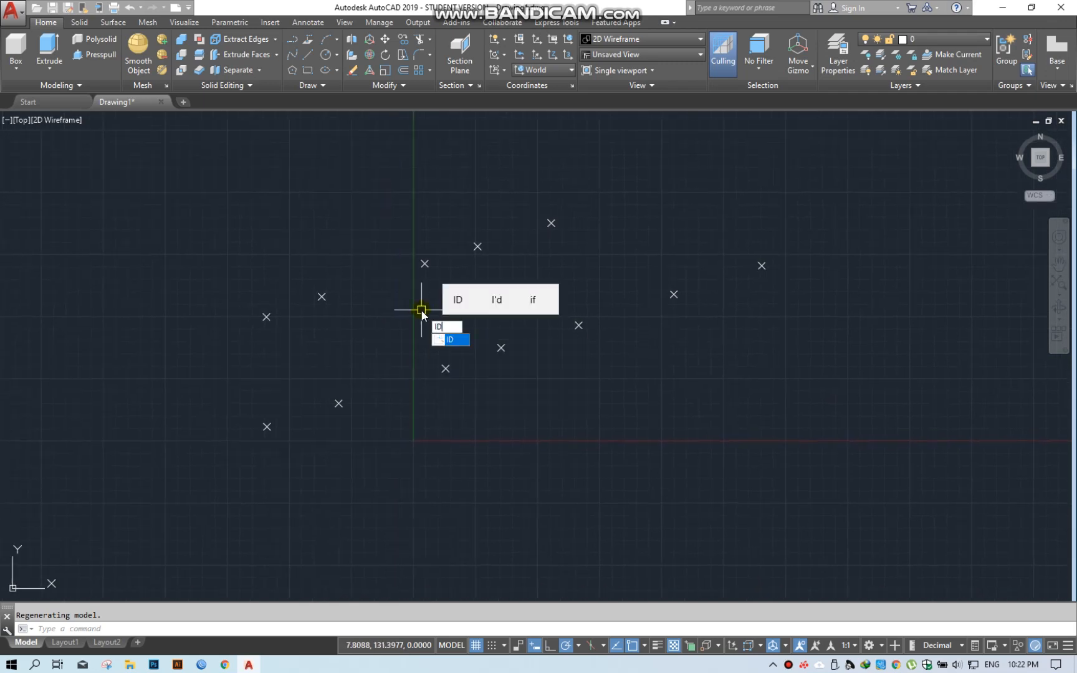
pyautogui.press('Return')
pyautogui.scroll(10, 446, 264)
pyautogui.click(234, 300)
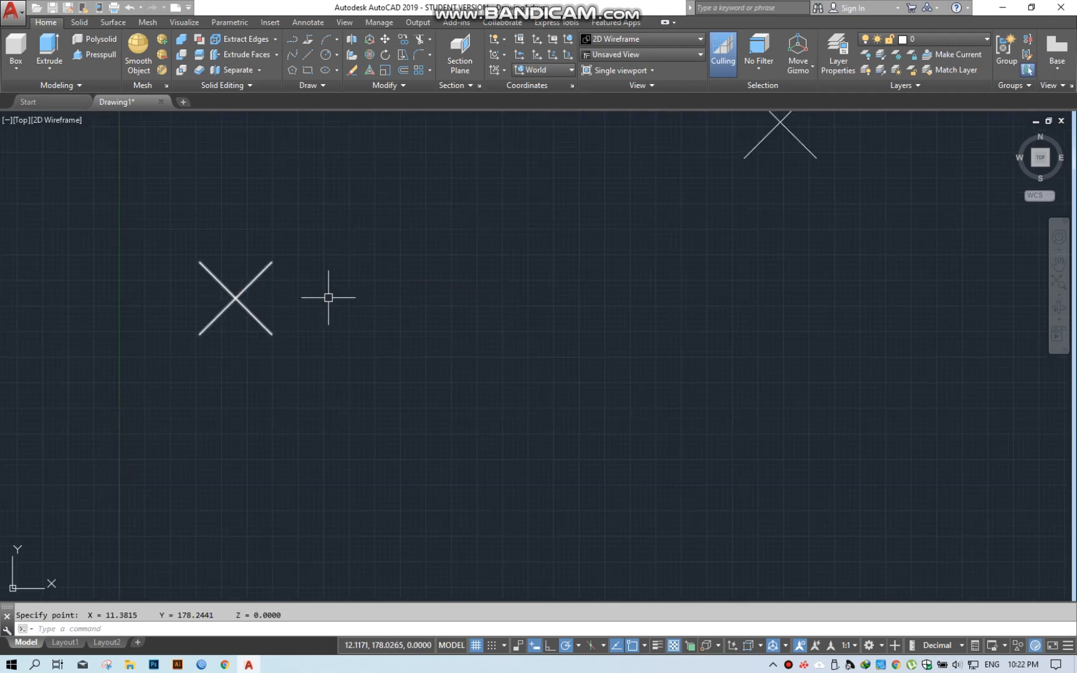
# Set the drawing's length precision to six decimal places (0.000000) in the drawing units.
pyautogui.scroll(-6, 414, 320)
pyautogui.moveTo(388, 377); pyautogui.dragTo(404, 369, button='middle')
pyautogui.write('UN')
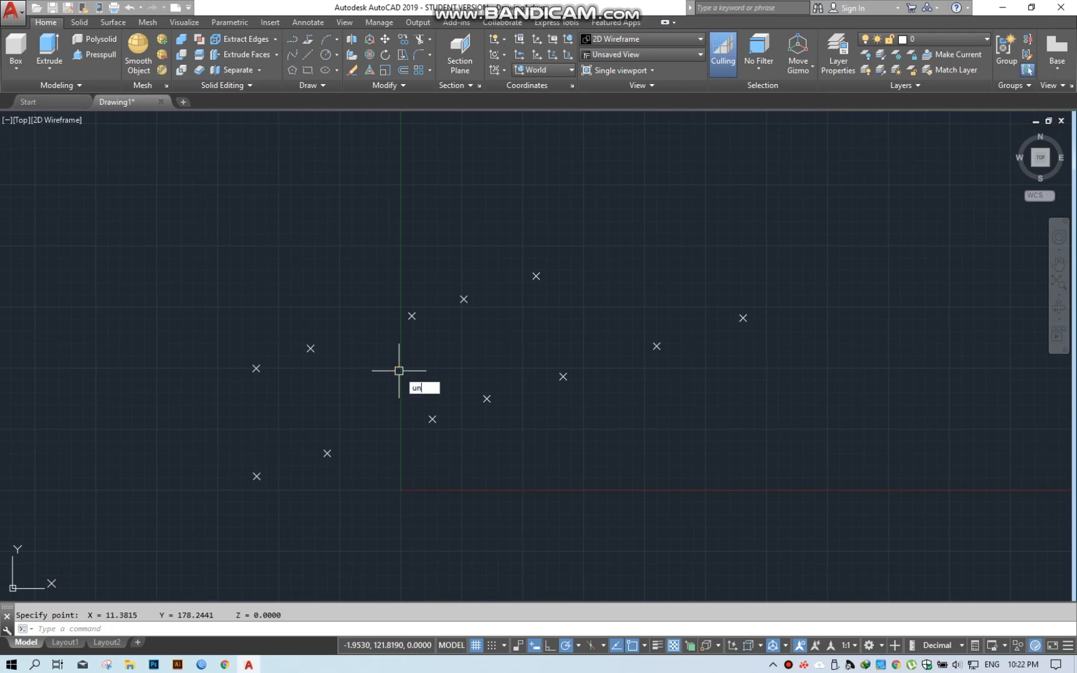
pyautogui.press('Return')
pyautogui.click(472, 275)
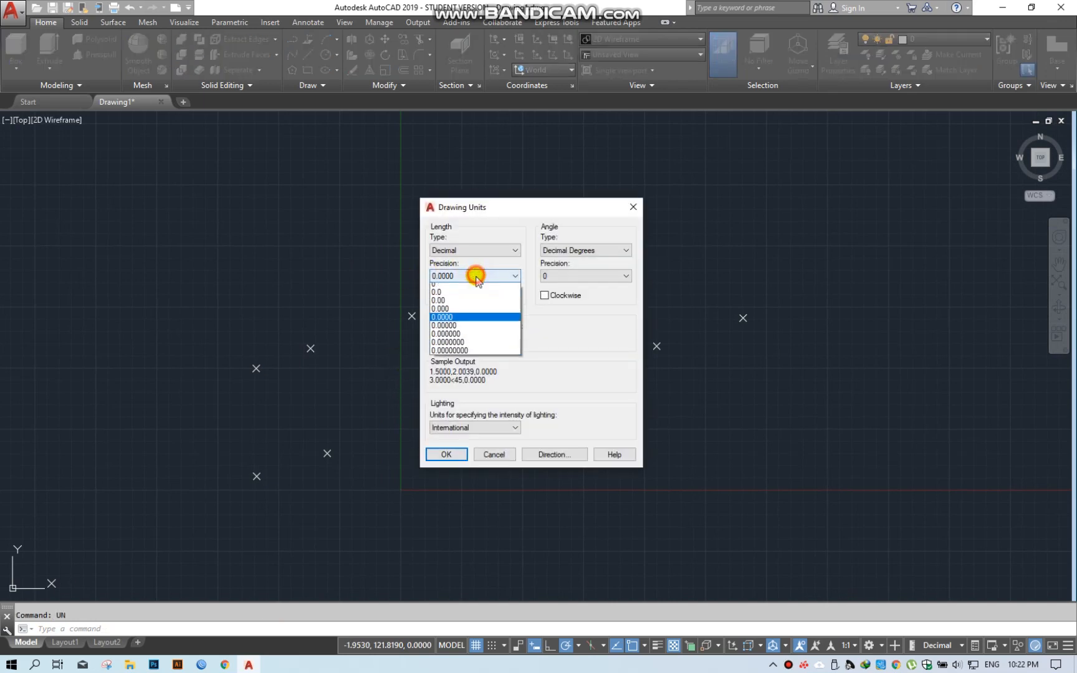
pyautogui.click(472, 336)
pyautogui.click(446, 454)
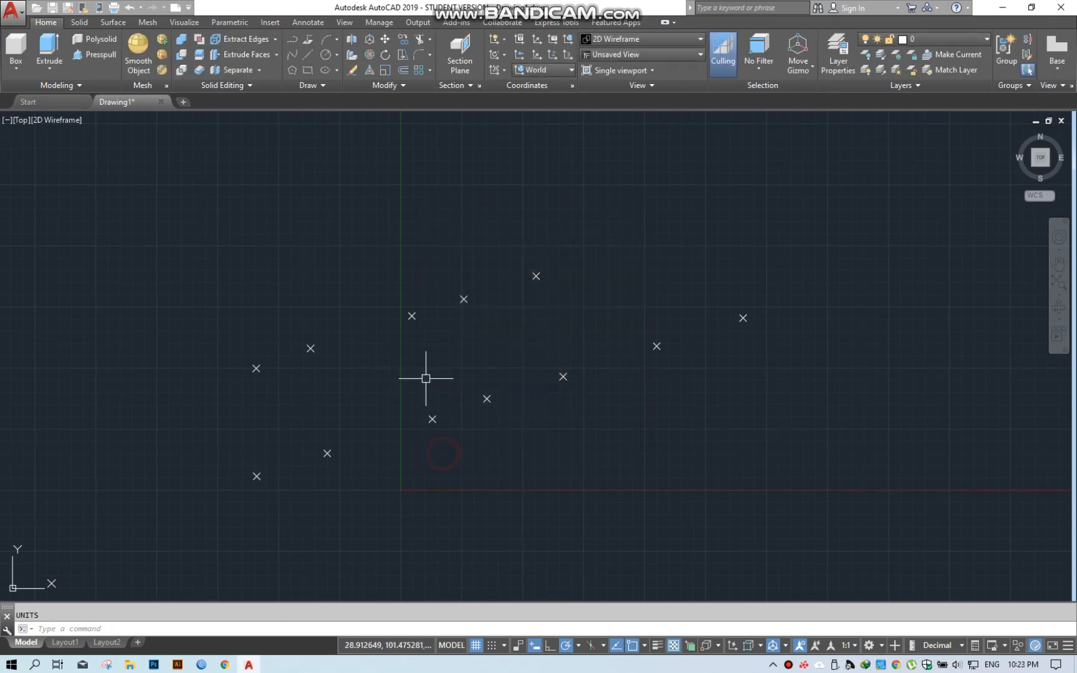
# Query the coordinates of the same upper-row point again using the new six-decimal precision.
pyautogui.scroll(4, 360, 305)
pyautogui.write('ID')
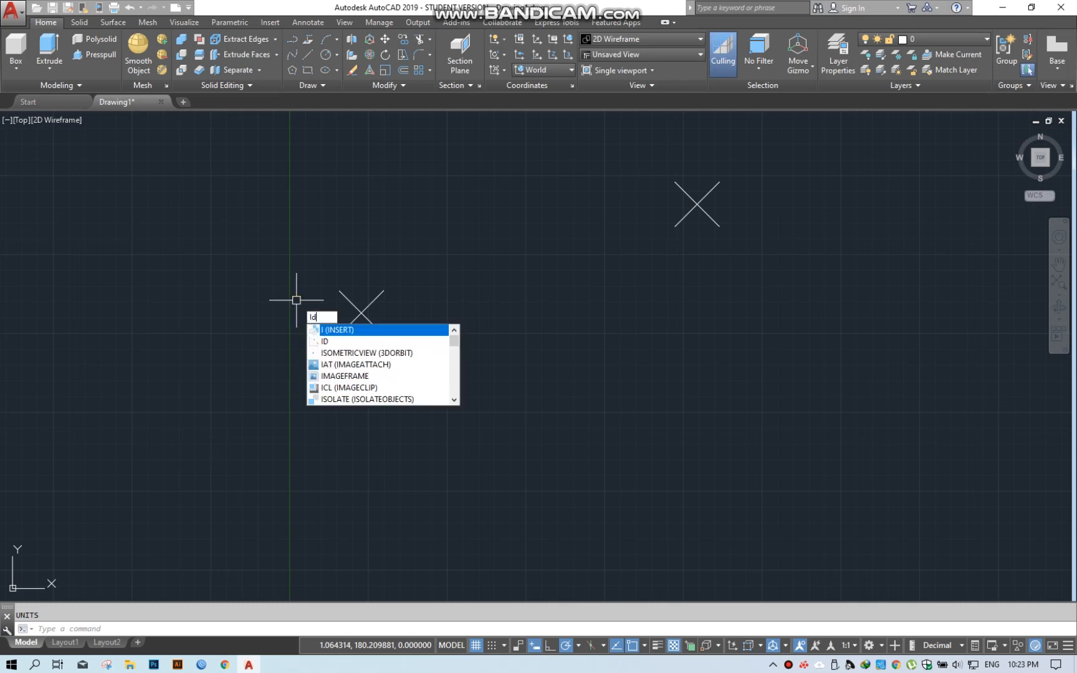
pyautogui.press('Return')
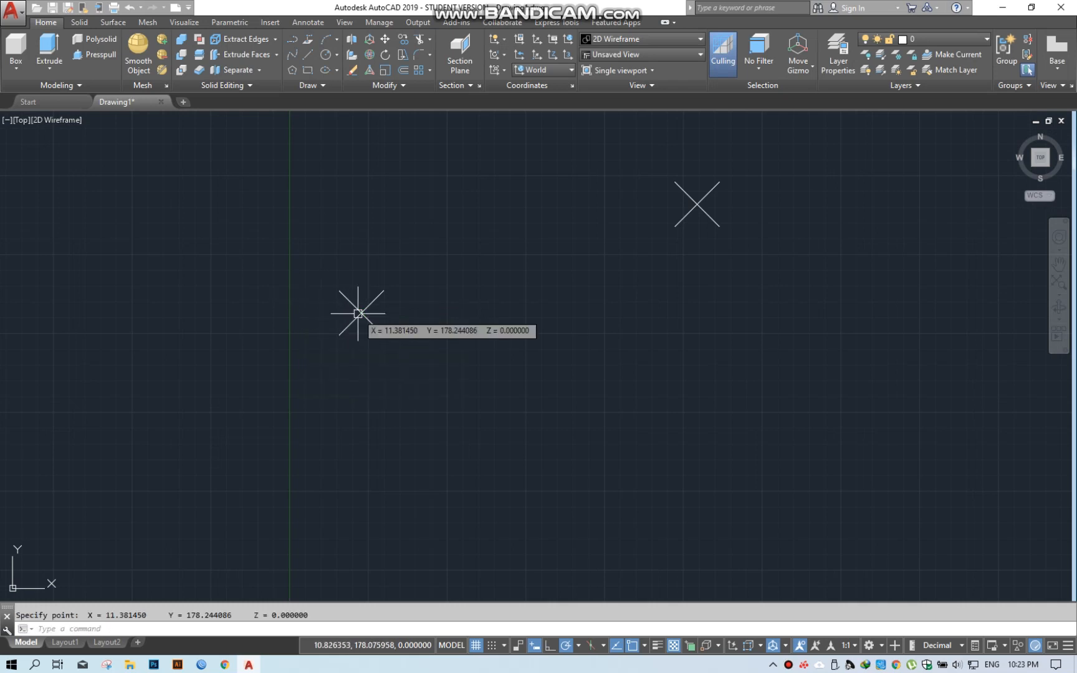
pyautogui.scroll(-4, 367, 312)
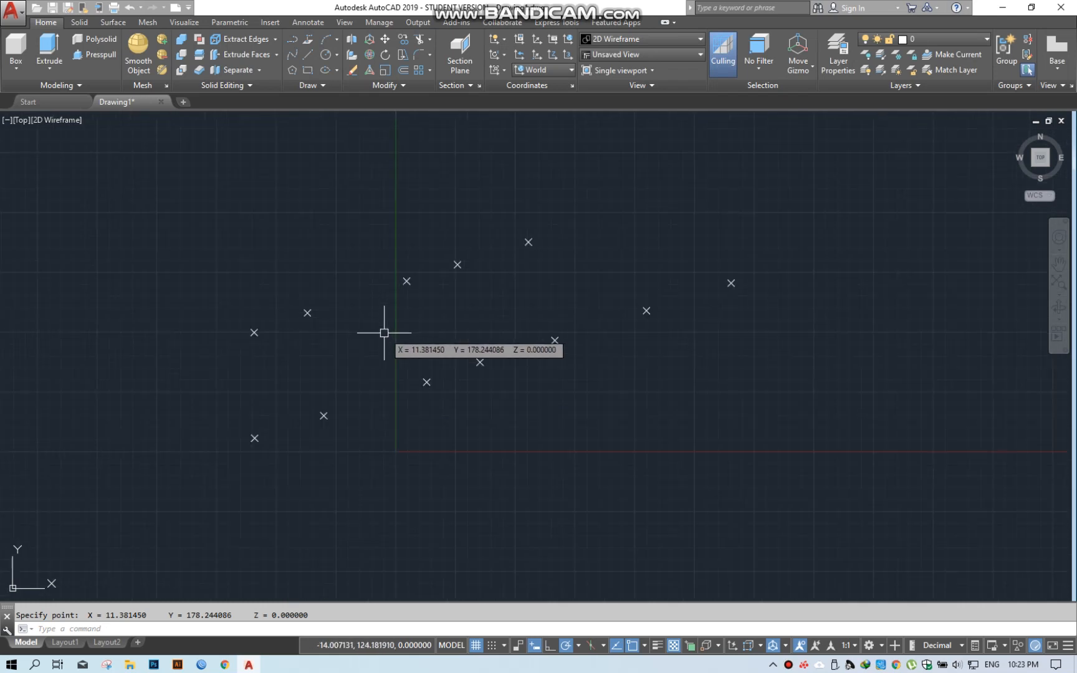
# Load the Click2XLS.vlx application from the Desktop and close the application loader.
pyautogui.moveTo(385, 332); pyautogui.dragTo(345, 343, button='middle')
pyautogui.write('AP')
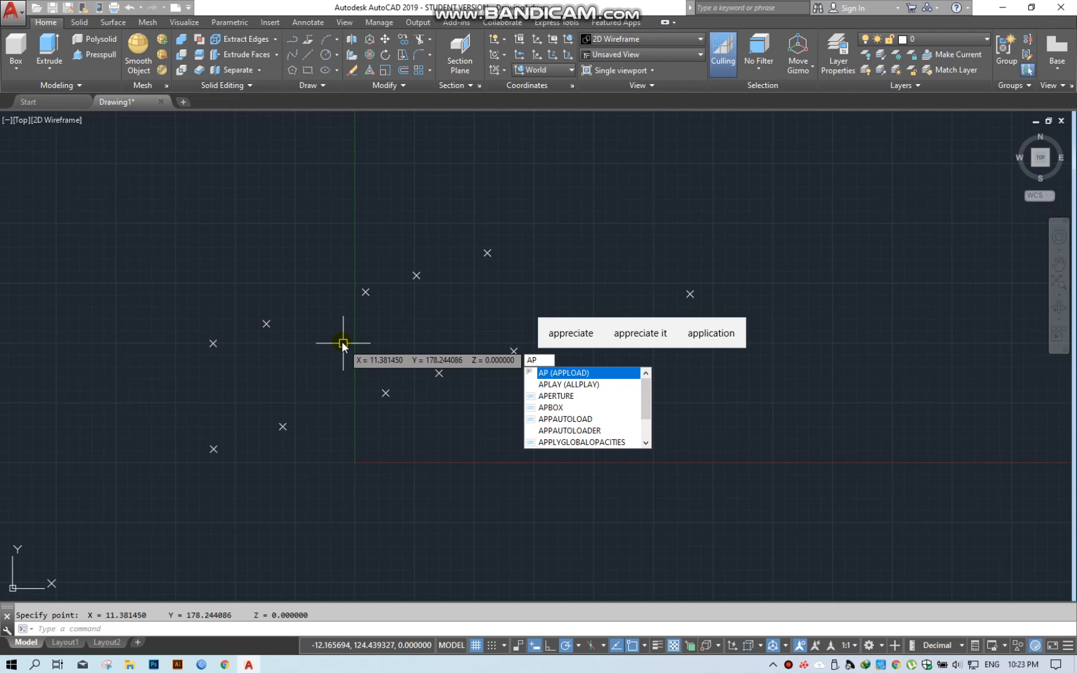
pyautogui.press('Return')
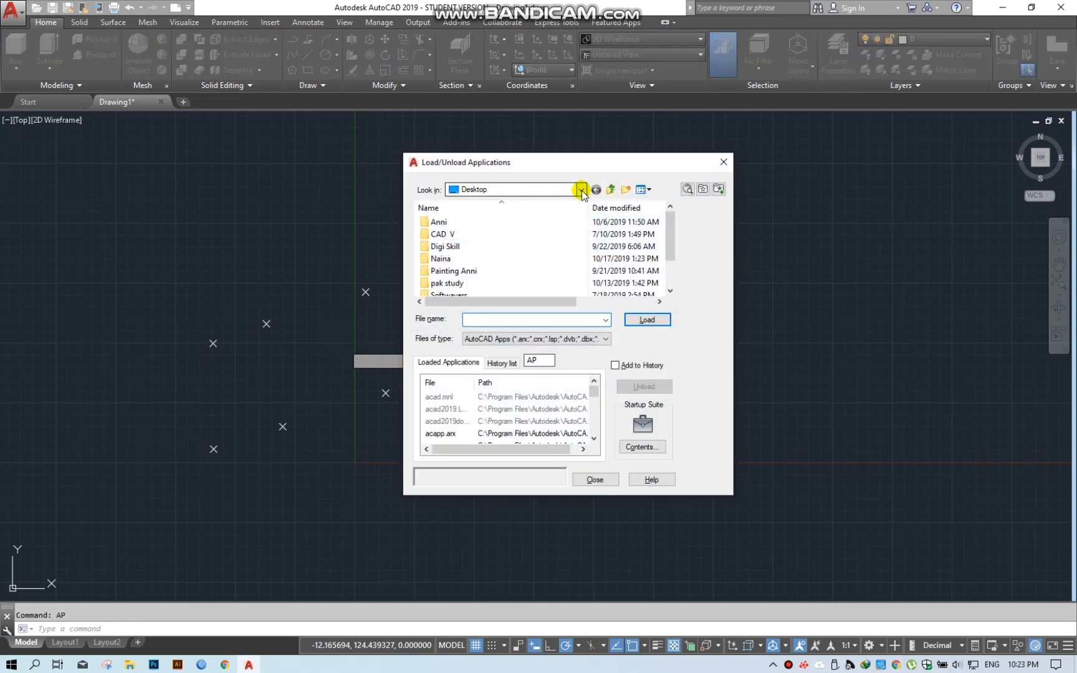
pyautogui.moveTo(670, 246); pyautogui.dragTo(673, 268)
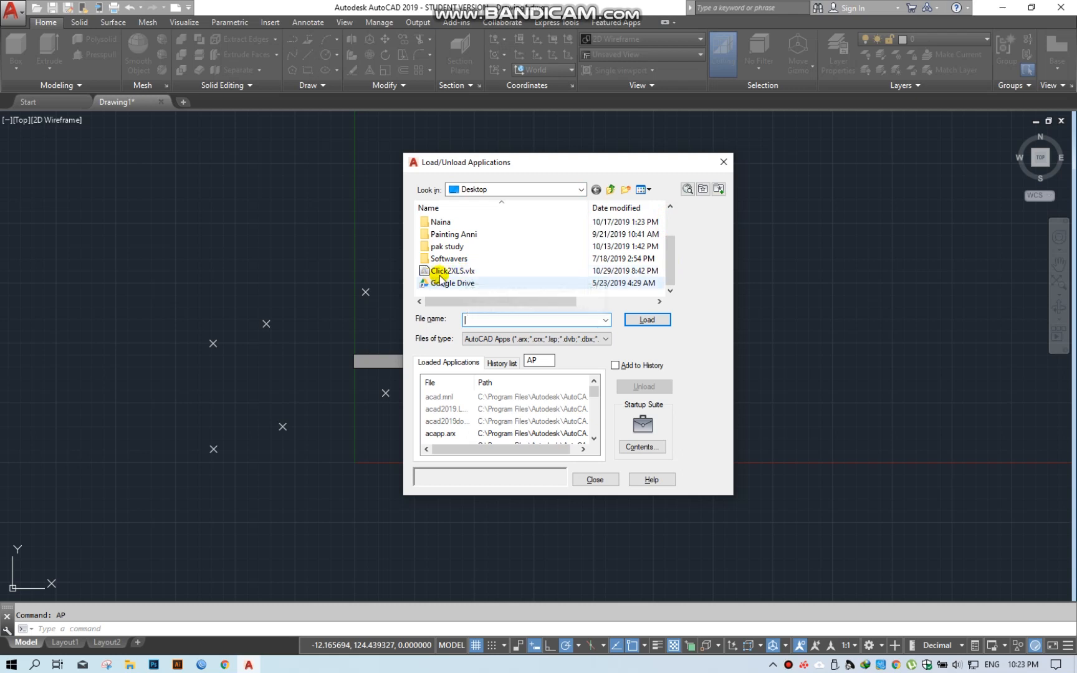
pyautogui.click(471, 272)
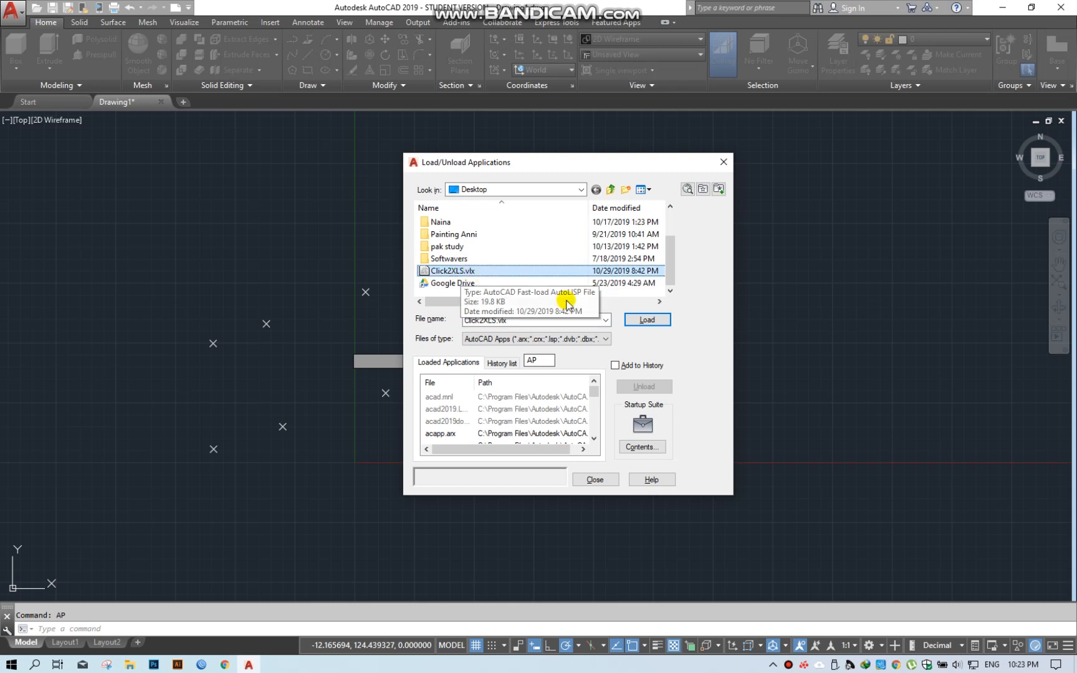
pyautogui.click(644, 320)
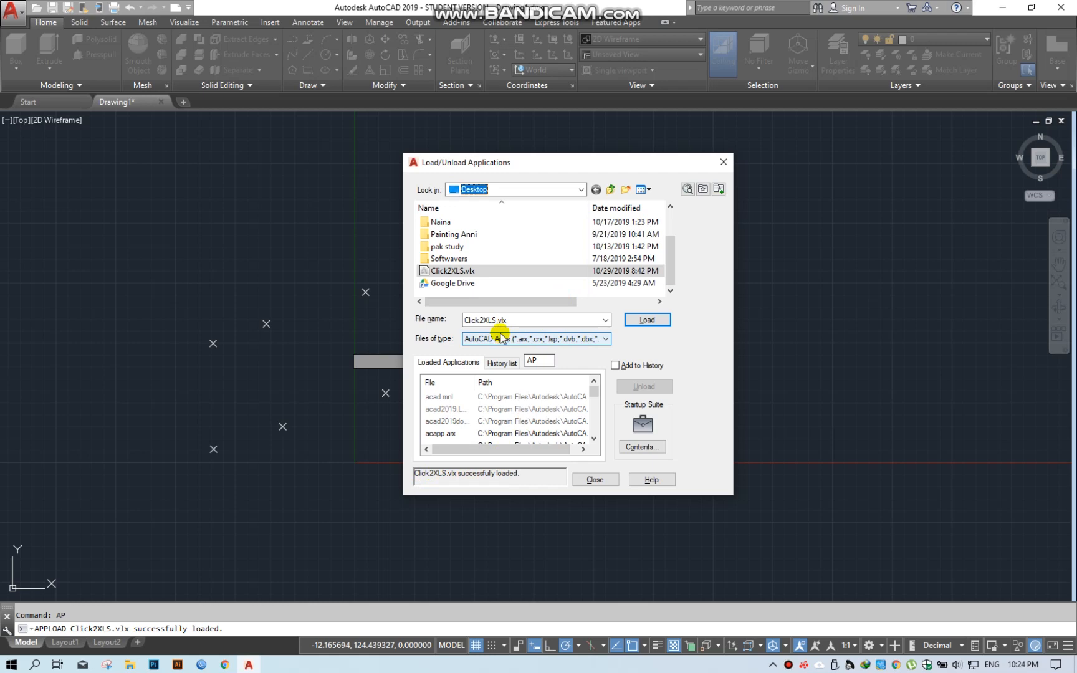
pyautogui.click(594, 480)
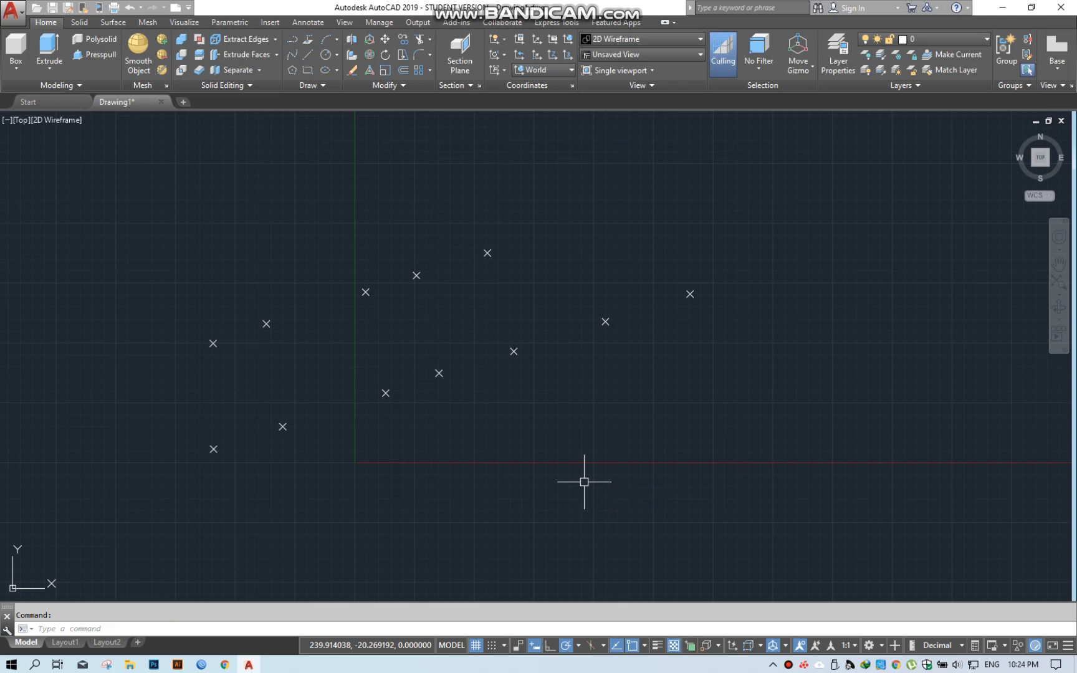
# Run the CLICK2XLS command, check the export workbook in Excel, and return to the AutoCAD drawing.
pyautogui.write('CLIC')
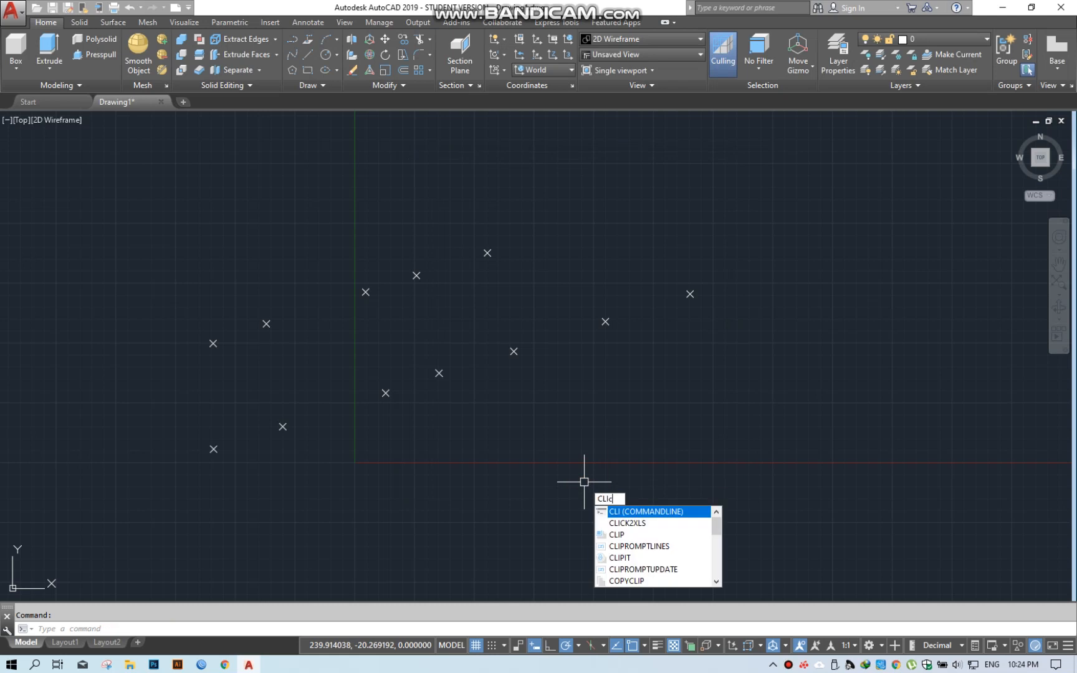
pyautogui.write('K2XLS')
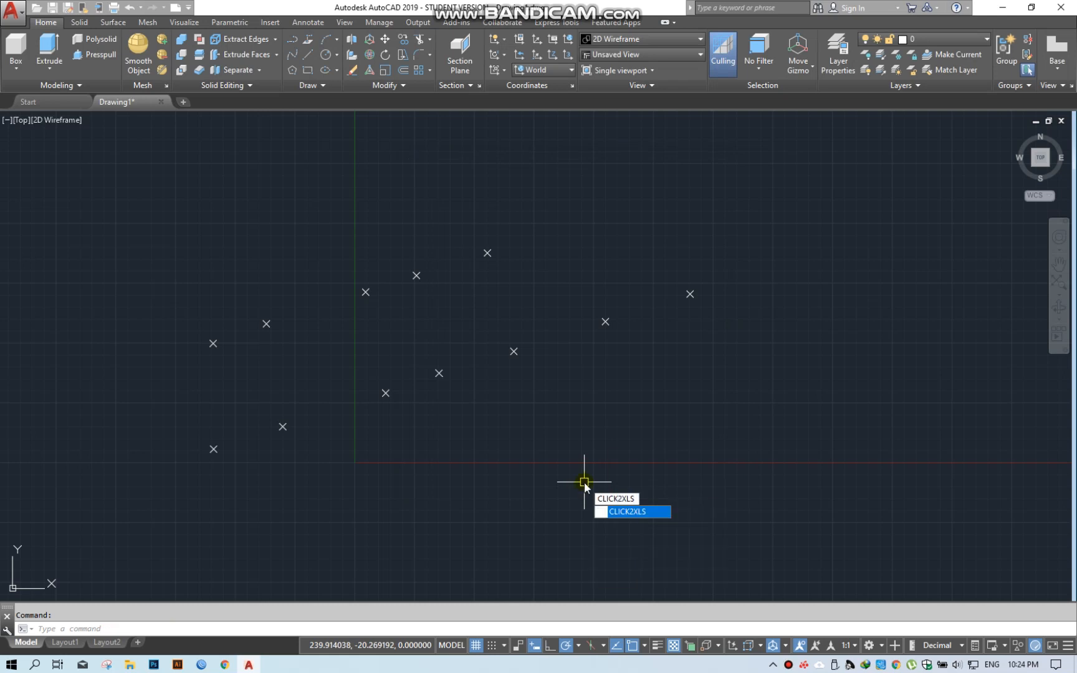
pyautogui.press('Return')
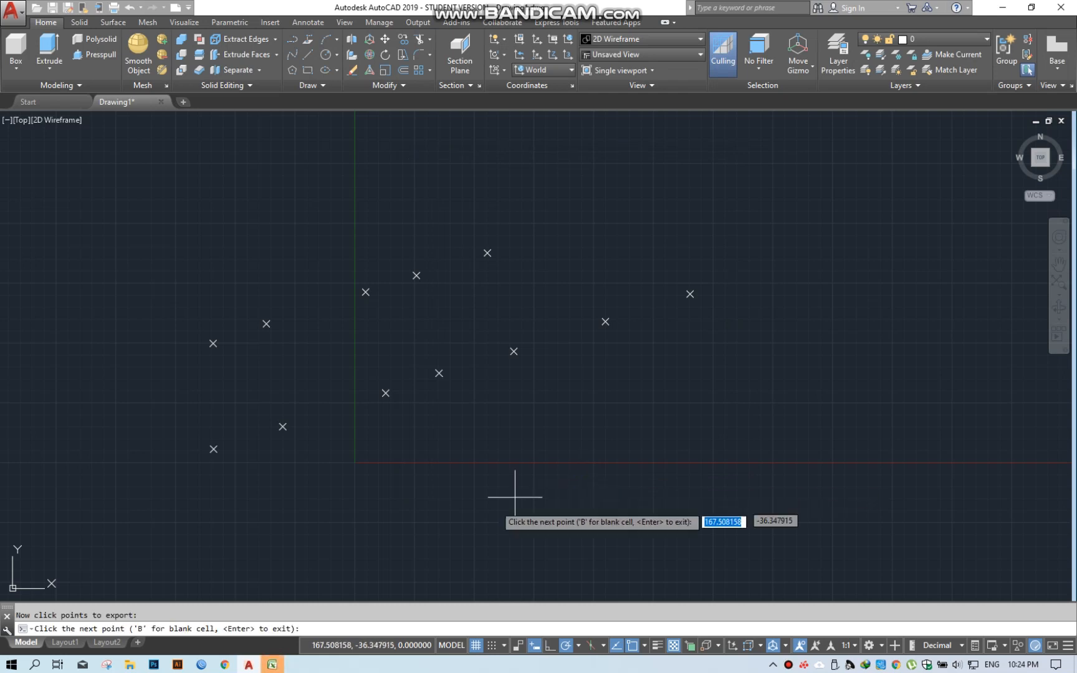
pyautogui.moveTo(272, 667)
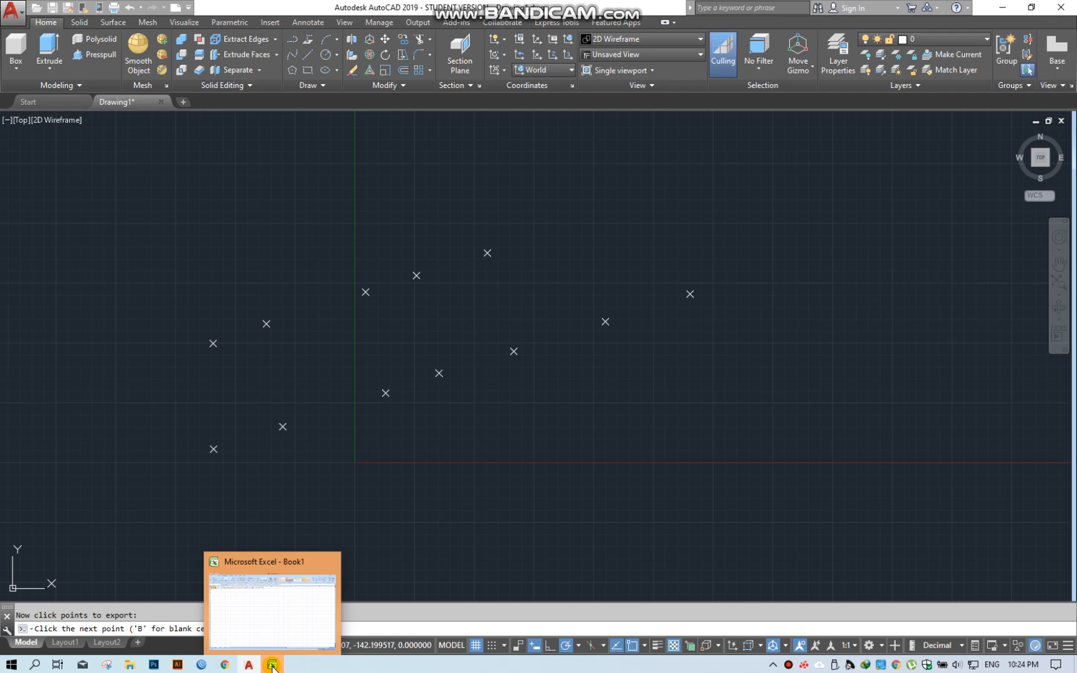
pyautogui.click(273, 666)
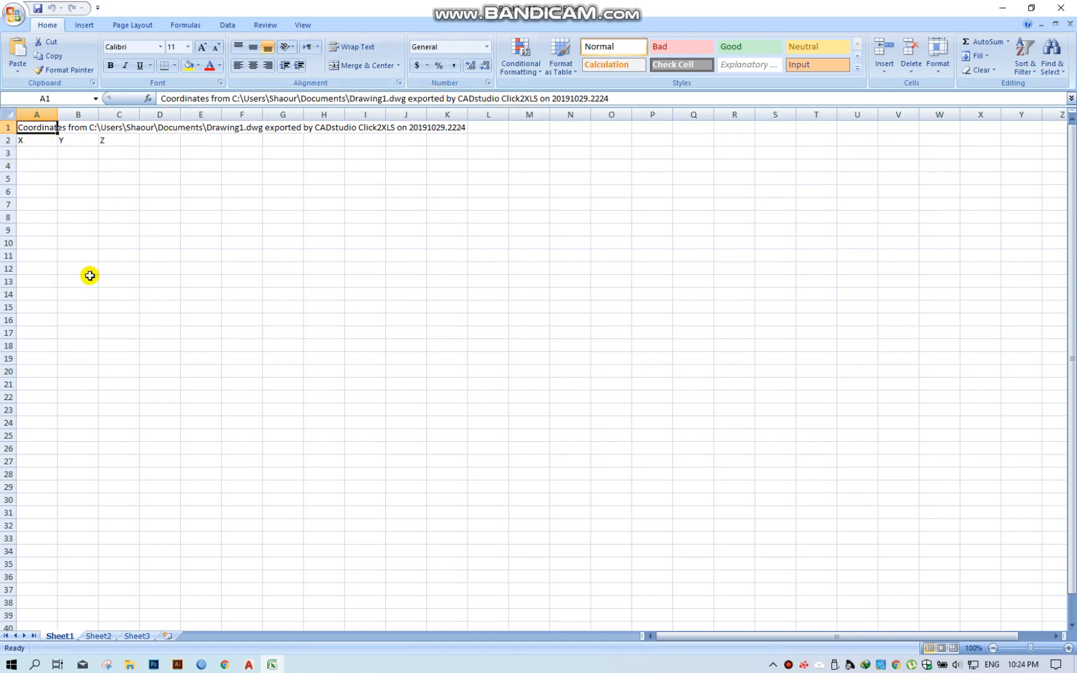
pyautogui.click(249, 664)
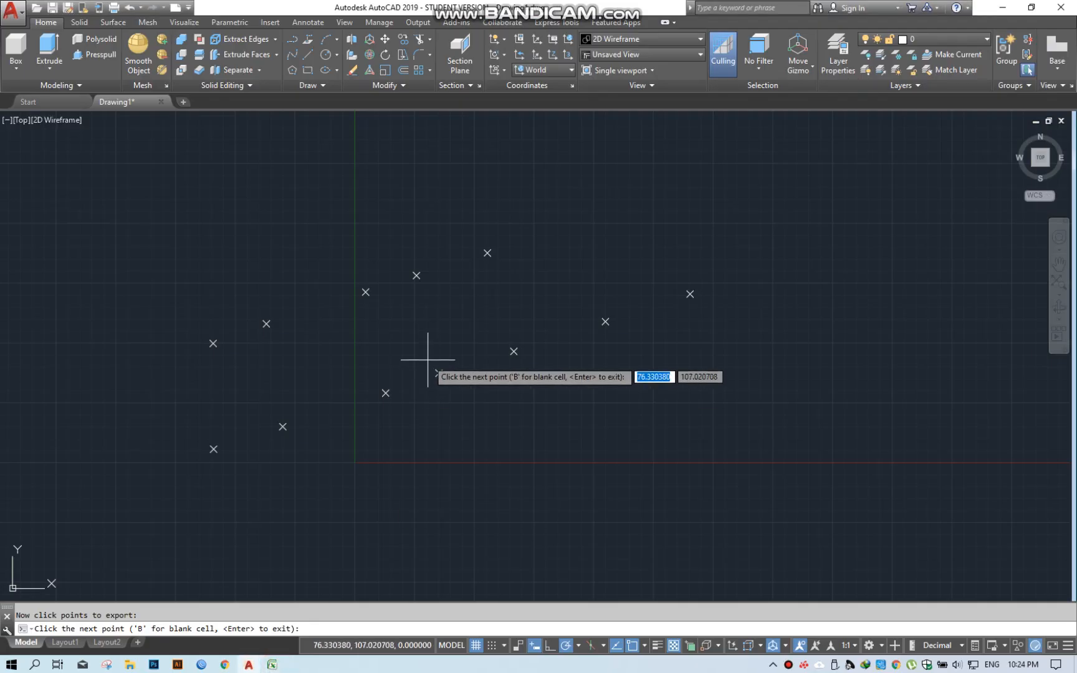
# Export the seven points of the lower row to the workbook by picking their nodes from lower left to upper right.
pyautogui.scroll(2, 186, 418)
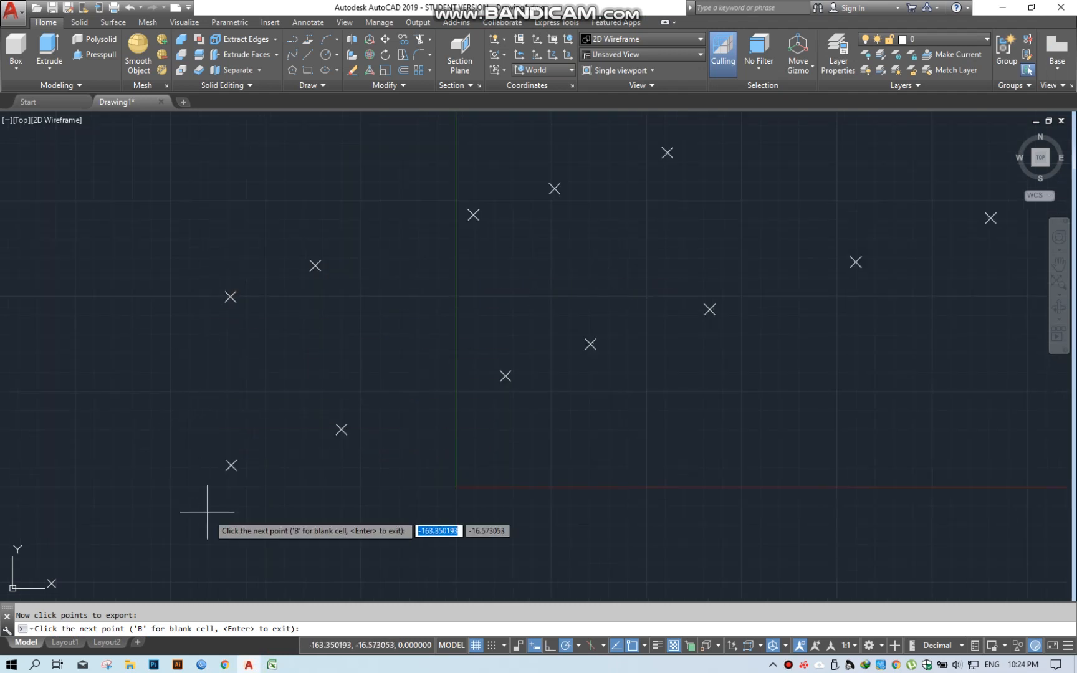
pyautogui.scroll(10, 220, 472)
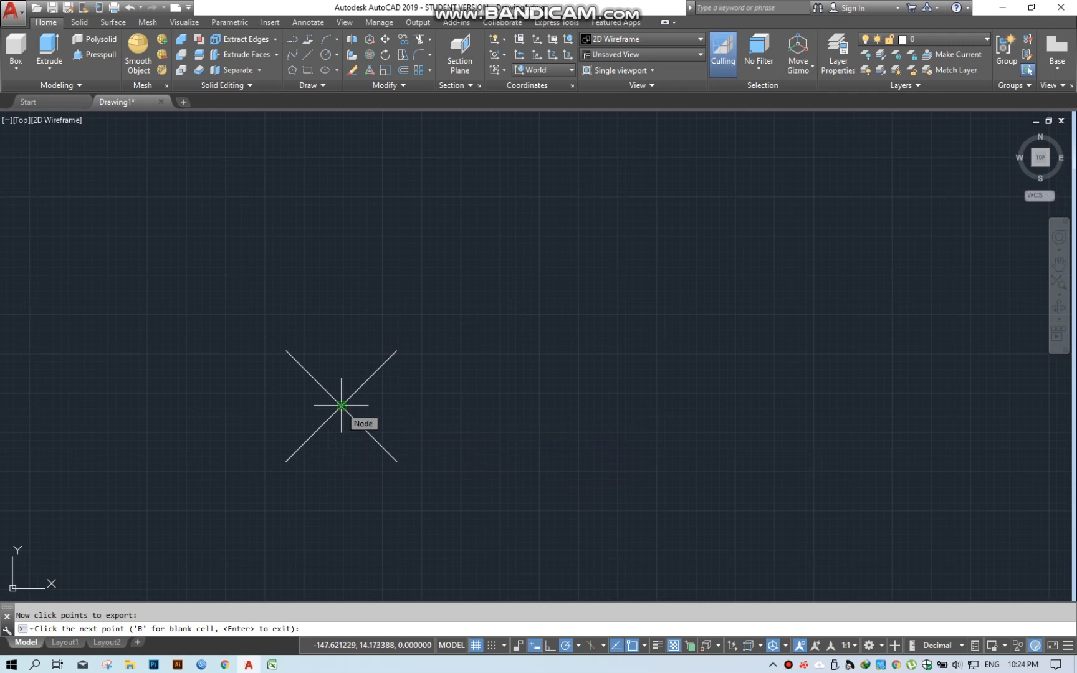
pyautogui.click(341, 405)
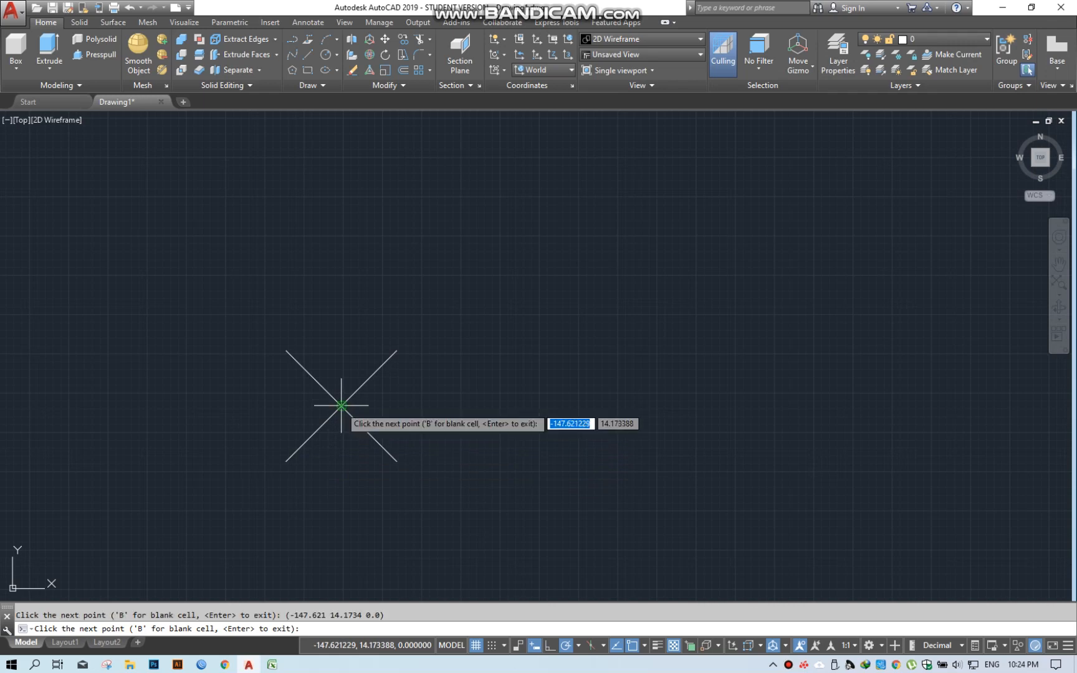
pyautogui.scroll(-5, 367, 384)
pyautogui.click(365, 386)
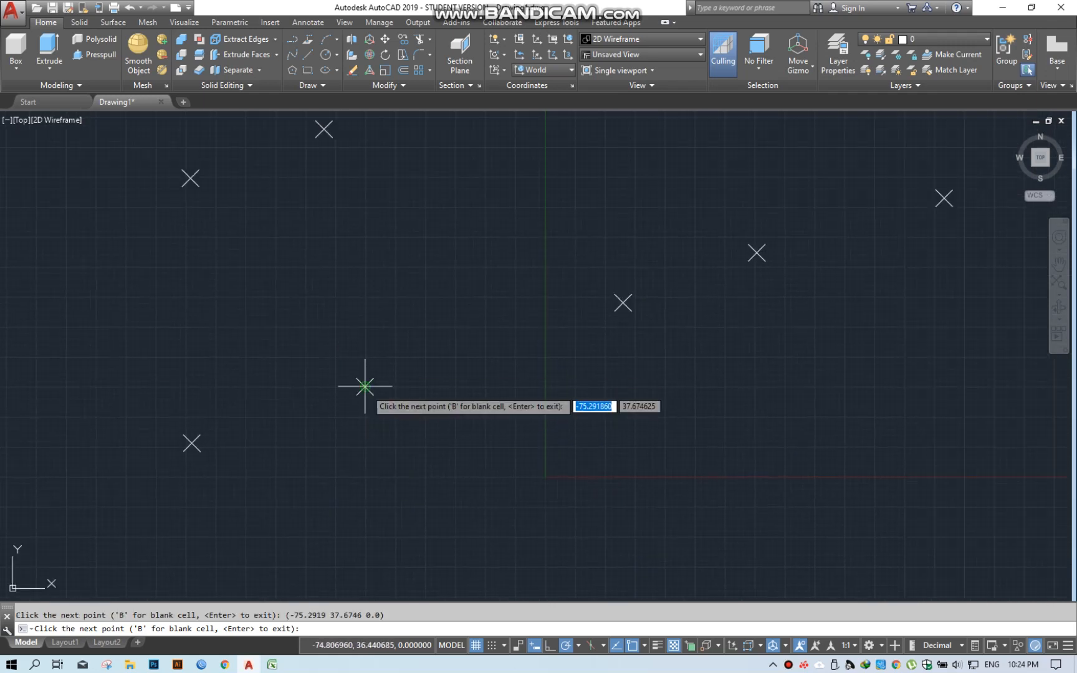
pyautogui.click(622, 303)
pyautogui.click(757, 253)
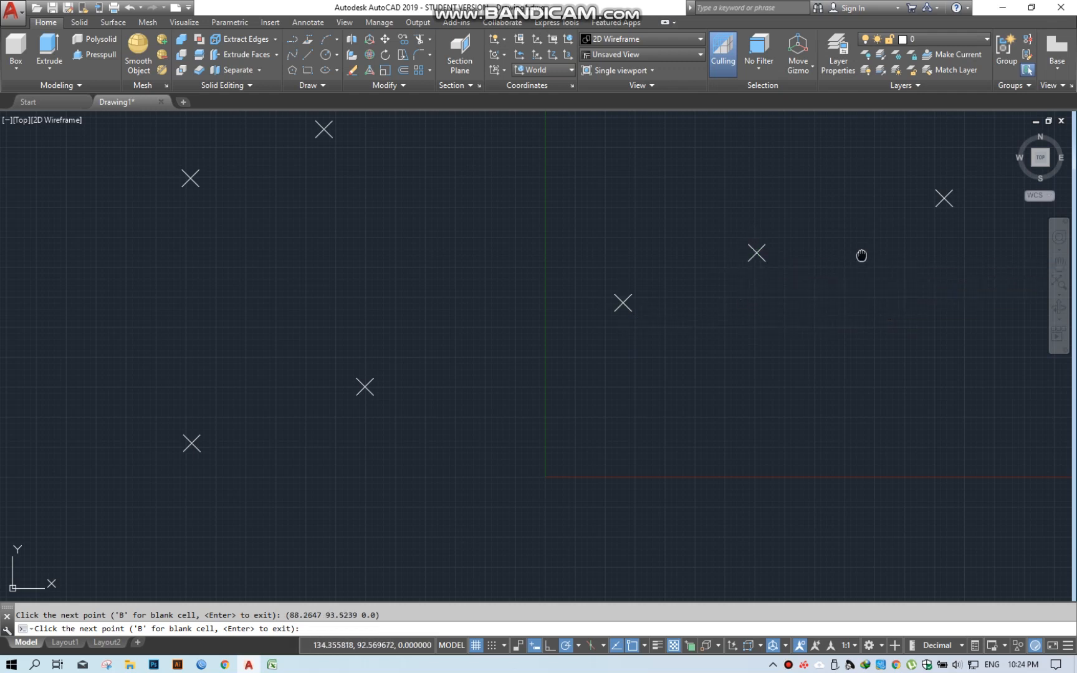
pyautogui.moveTo(861, 252); pyautogui.dragTo(269, 421, button='middle')
pyautogui.click(355, 364)
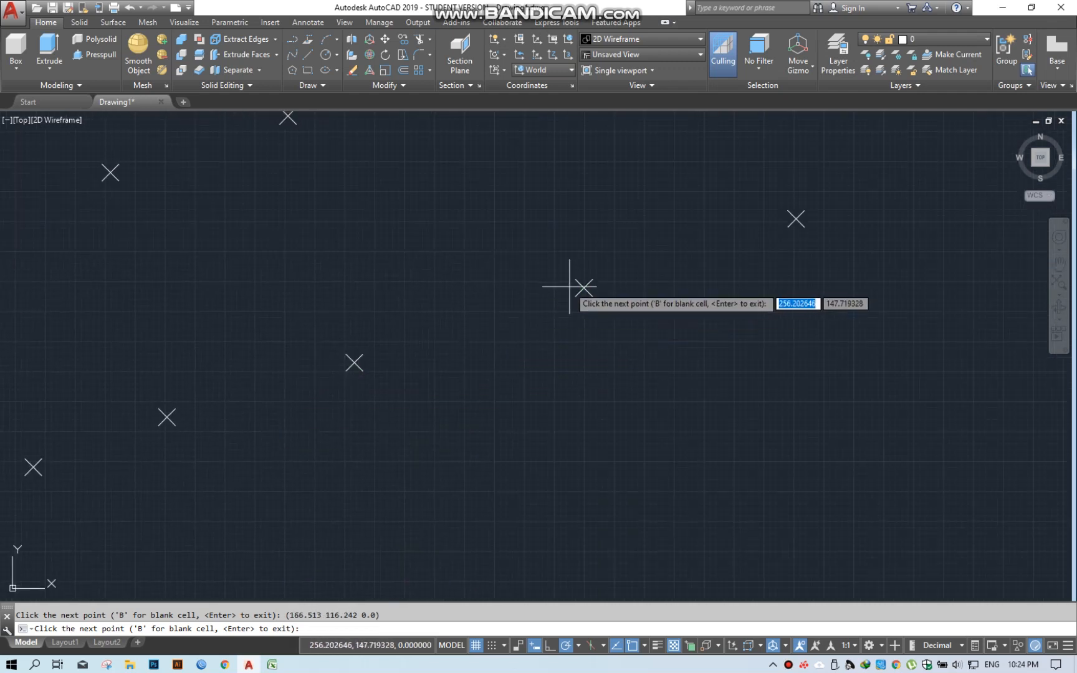
pyautogui.click(584, 288)
pyautogui.click(797, 218)
# Export the five points of the upper row to the workbook, picking their nodes from left to right.
pyautogui.scroll(-4, 797, 218)
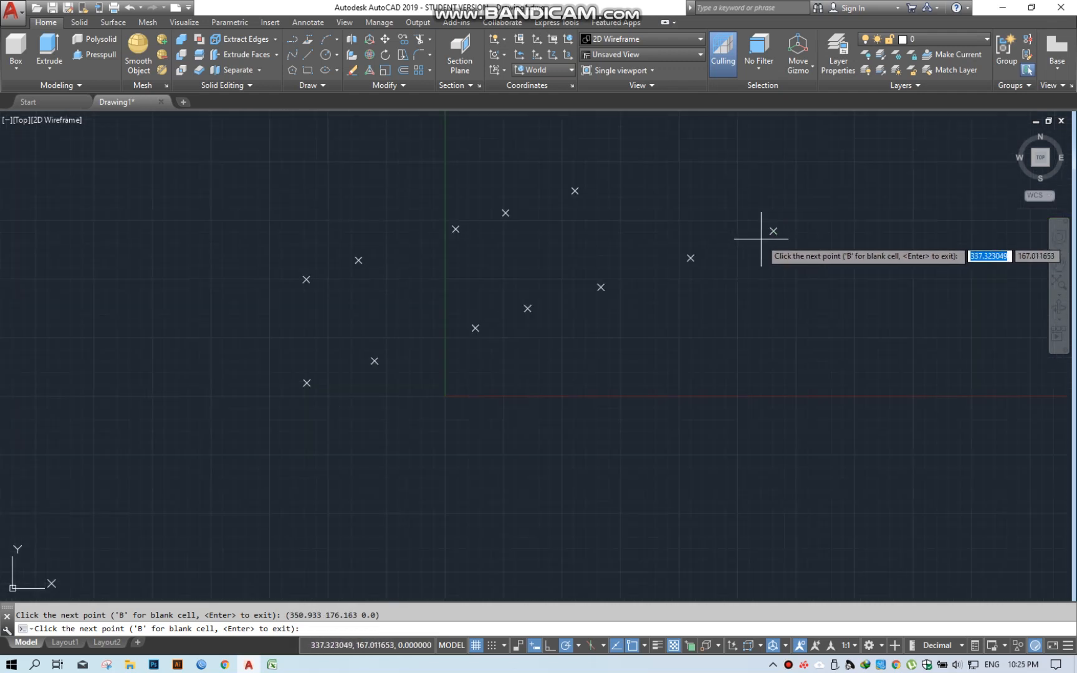
pyautogui.scroll(2, 305, 284)
pyautogui.click(309, 281)
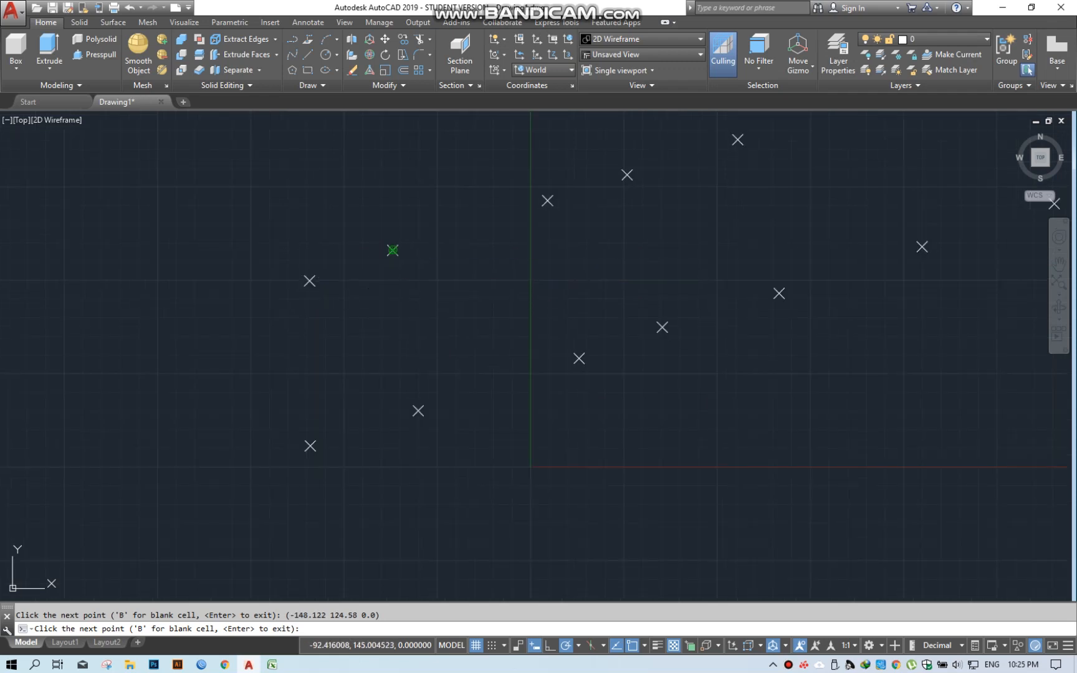
pyautogui.click(392, 250)
pyautogui.click(548, 200)
pyautogui.click(627, 175)
pyautogui.moveTo(569, 271); pyautogui.dragTo(463, 298, button='middle')
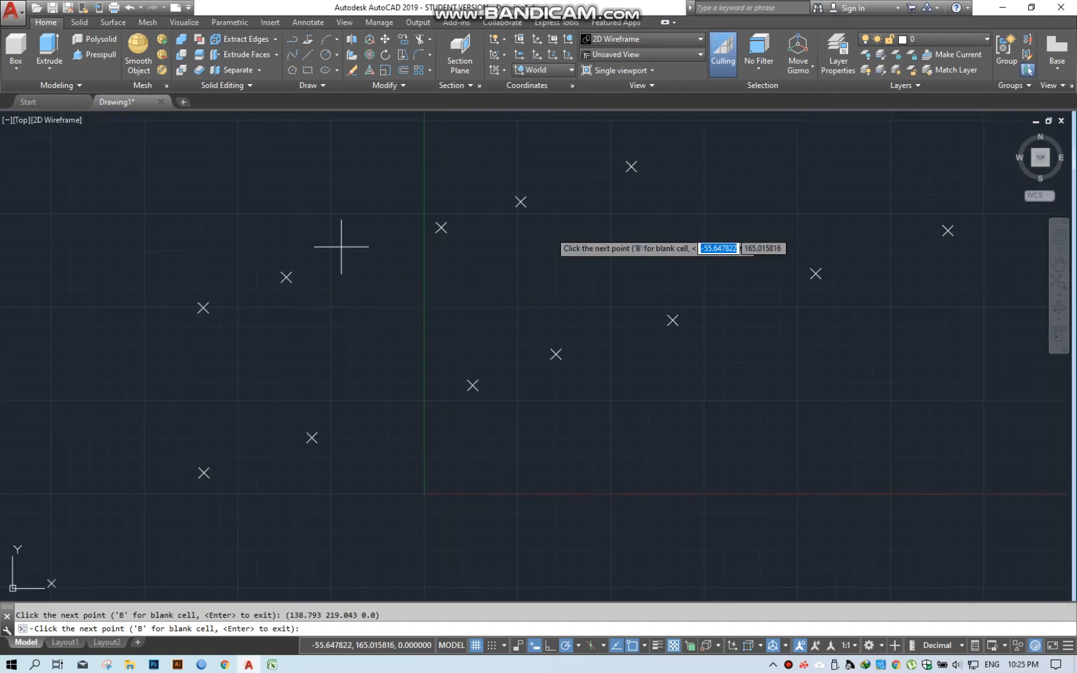
# Switch to the Excel workbook, widen the X and Y coordinate columns, and rename their headings to E and N.
pyautogui.click(278, 664)
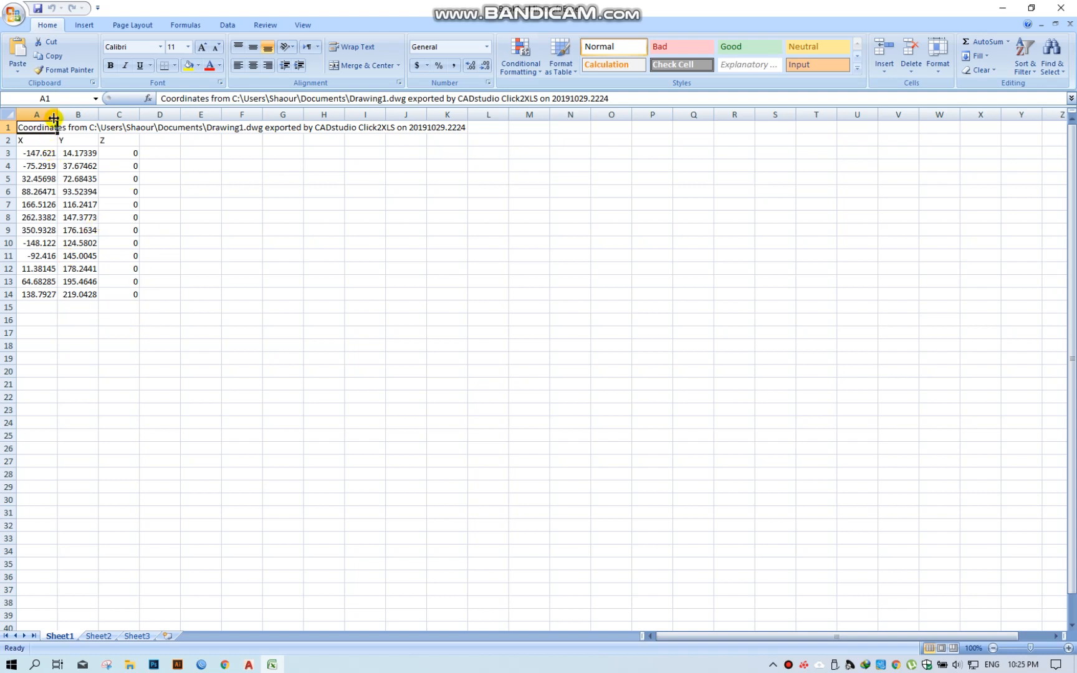
pyautogui.moveTo(57, 114); pyautogui.dragTo(141, 107)
pyautogui.click(36, 141)
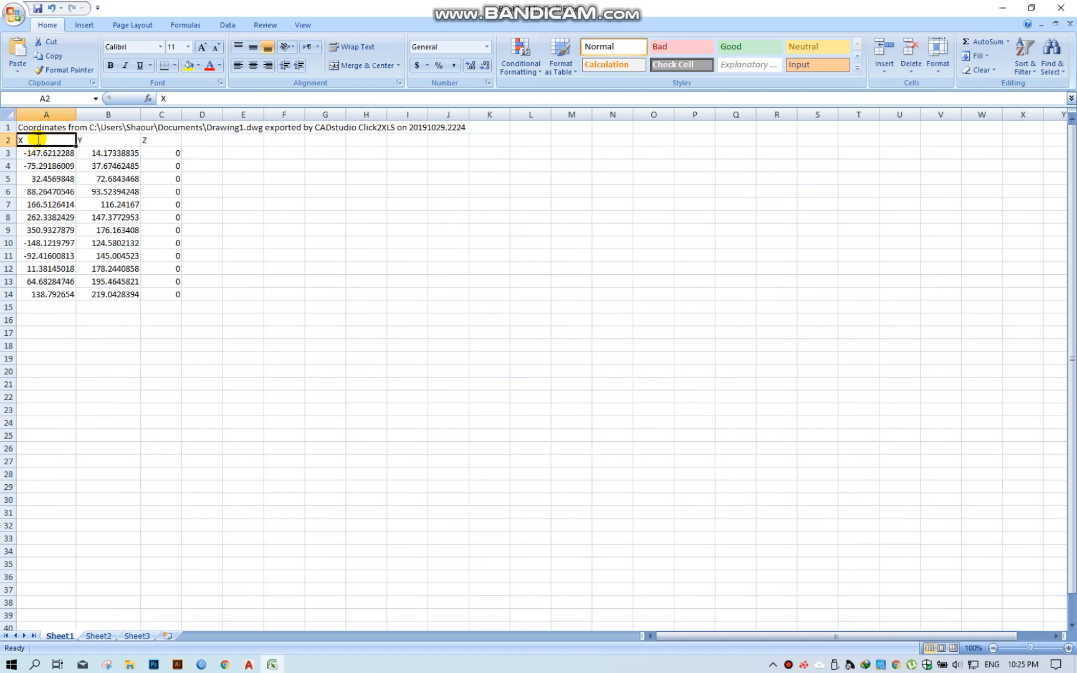
pyautogui.write('E')
pyautogui.click(98, 141)
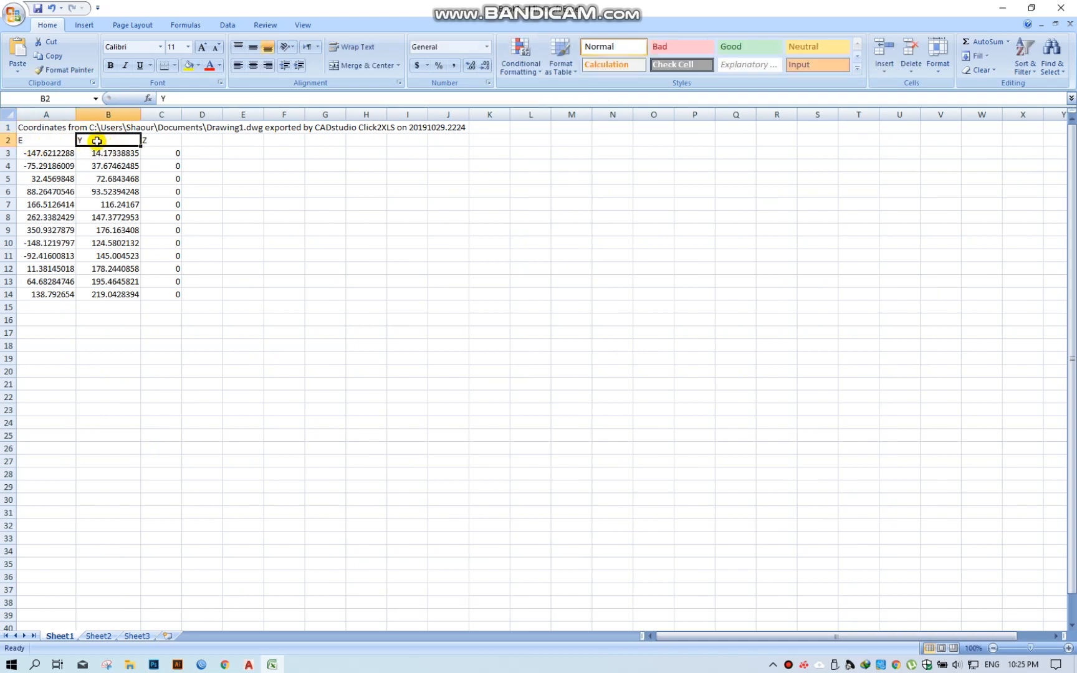
pyautogui.write('N')
pyautogui.click(134, 128)
pyautogui.click(158, 142)
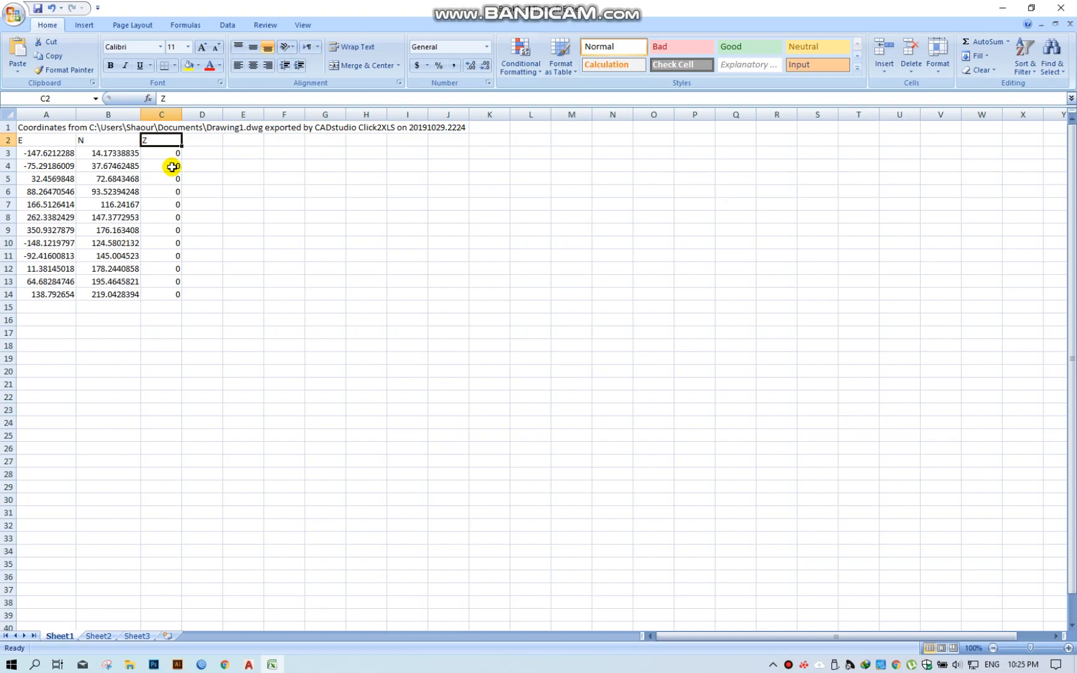
# Review the AutoCAD points against the exported E, N and Z coordinates in the Excel workbook, ending in the AutoCAD drawing.
pyautogui.click(246, 664)
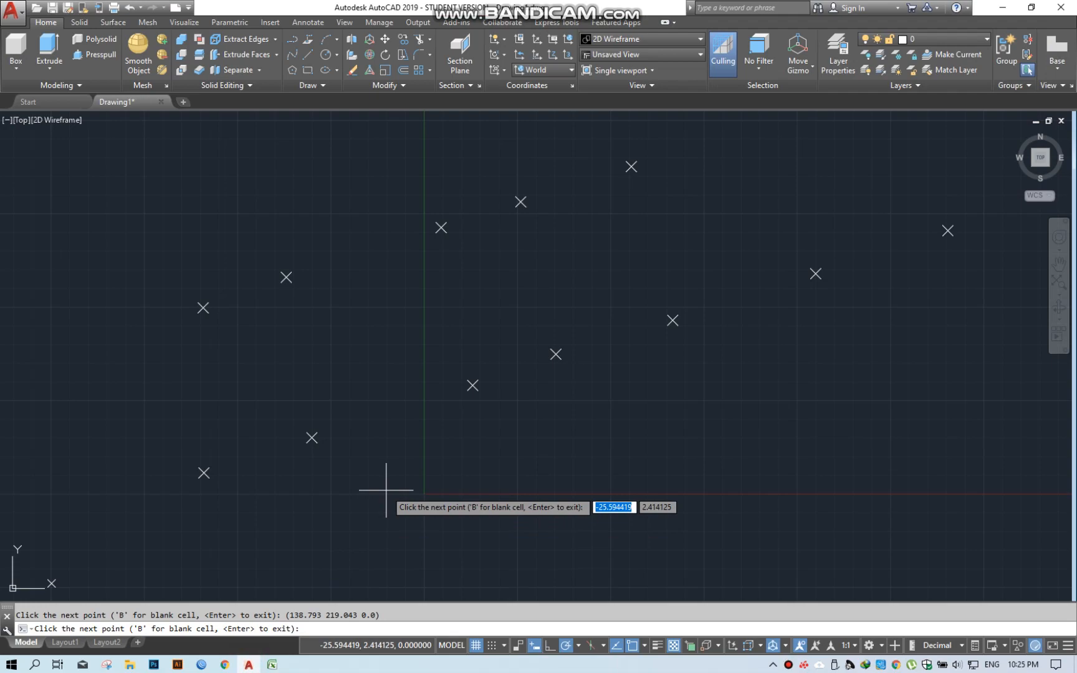
pyautogui.press('Return')
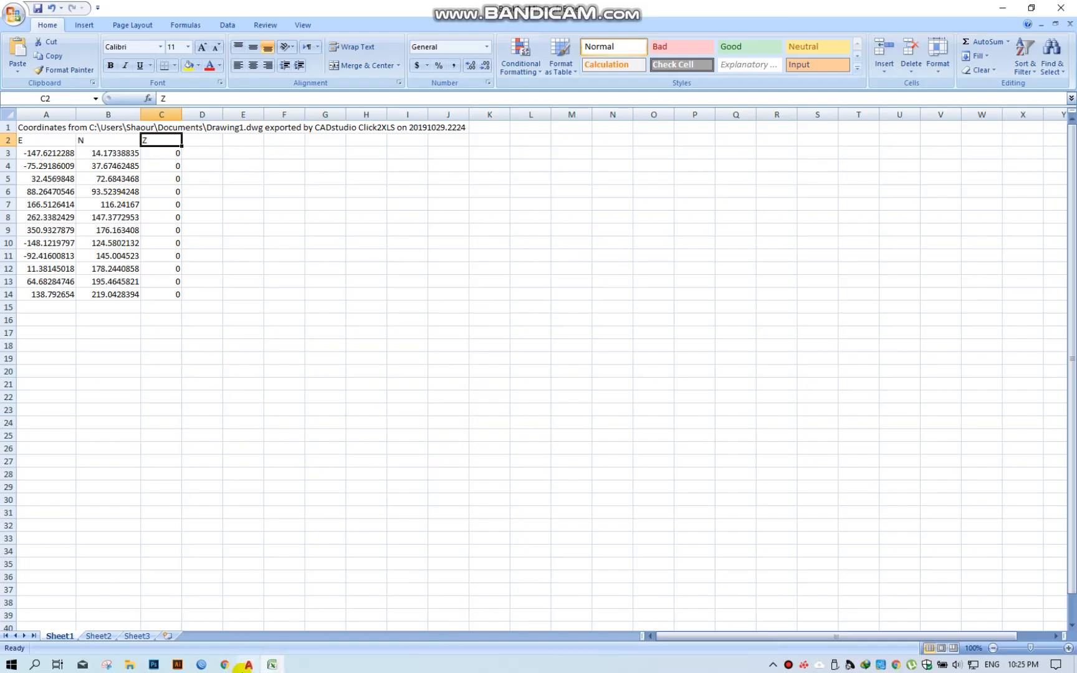
pyautogui.click(248, 666)
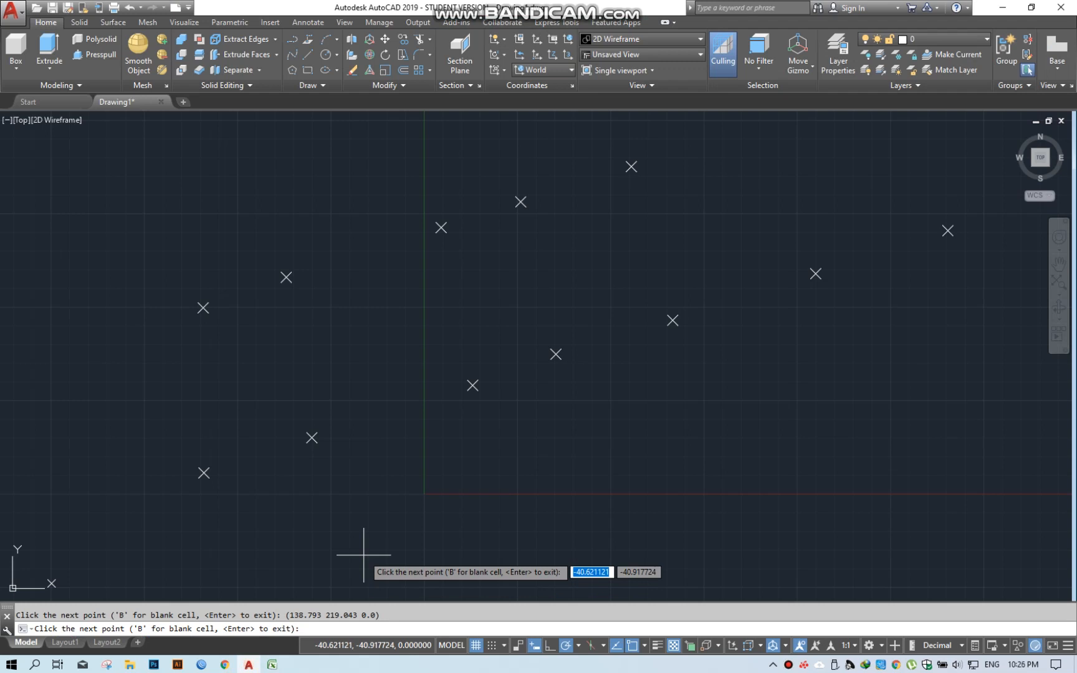
pyautogui.scroll(-2, 254, 380)
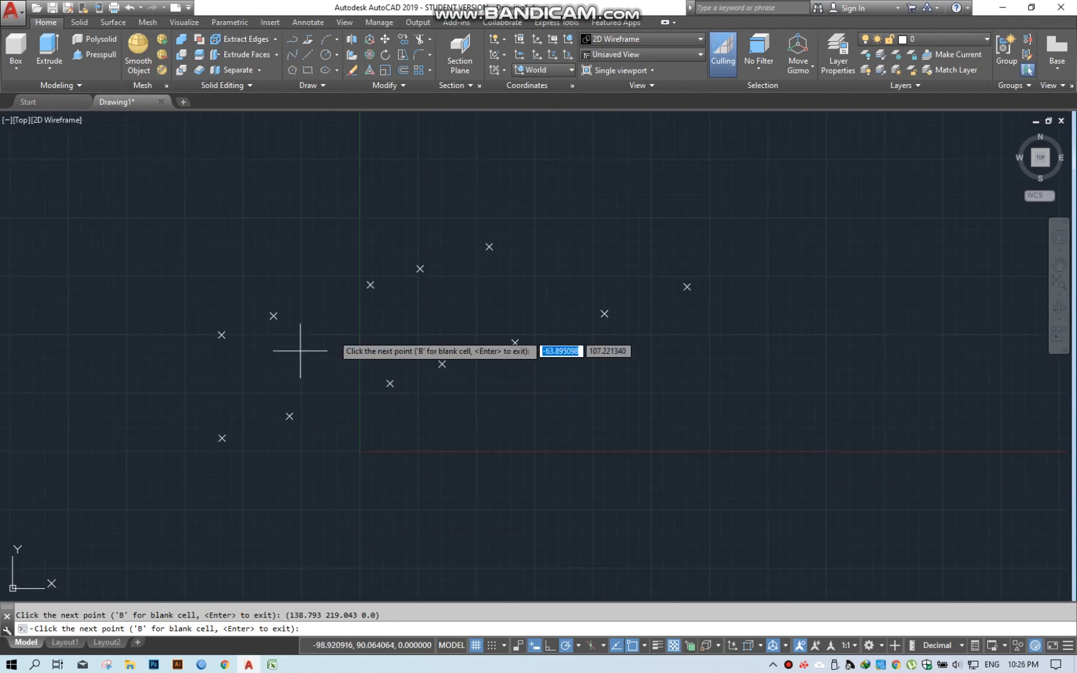
pyautogui.click(271, 666)
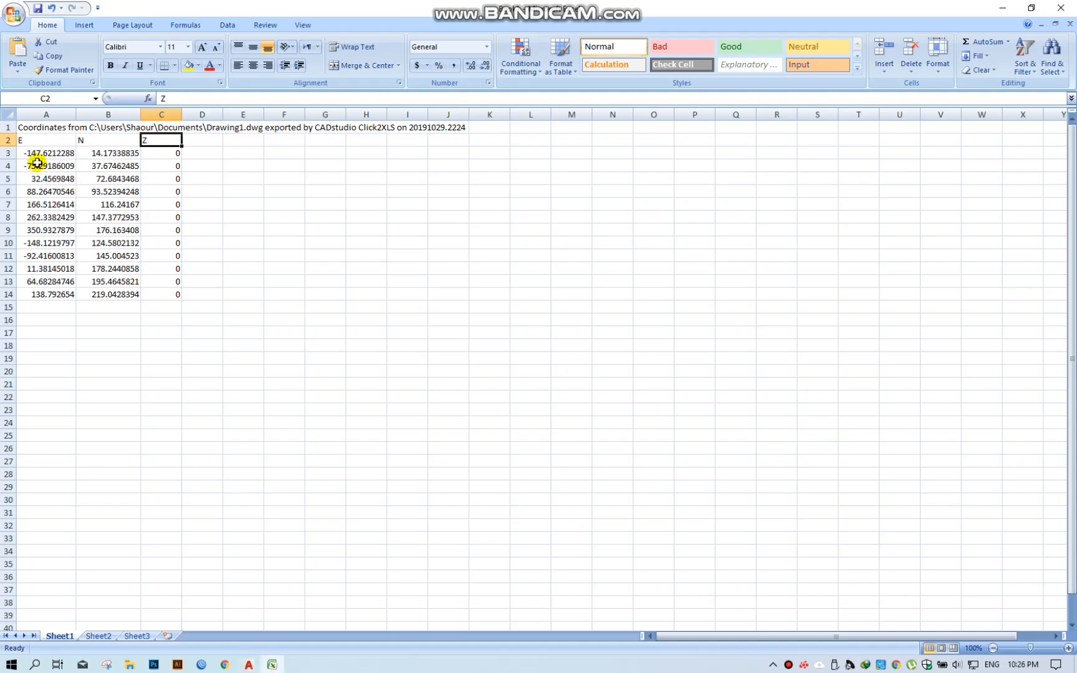
pyautogui.moveTo(49, 154); pyautogui.dragTo(140, 300)
pyautogui.click(178, 155)
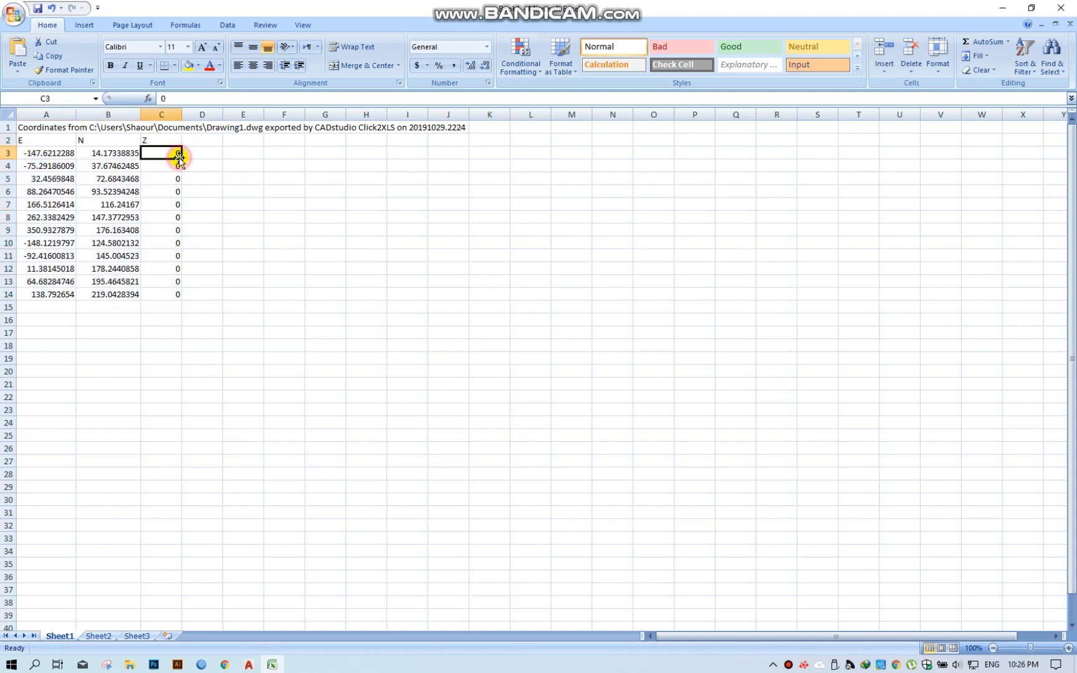
pyautogui.click(249, 665)
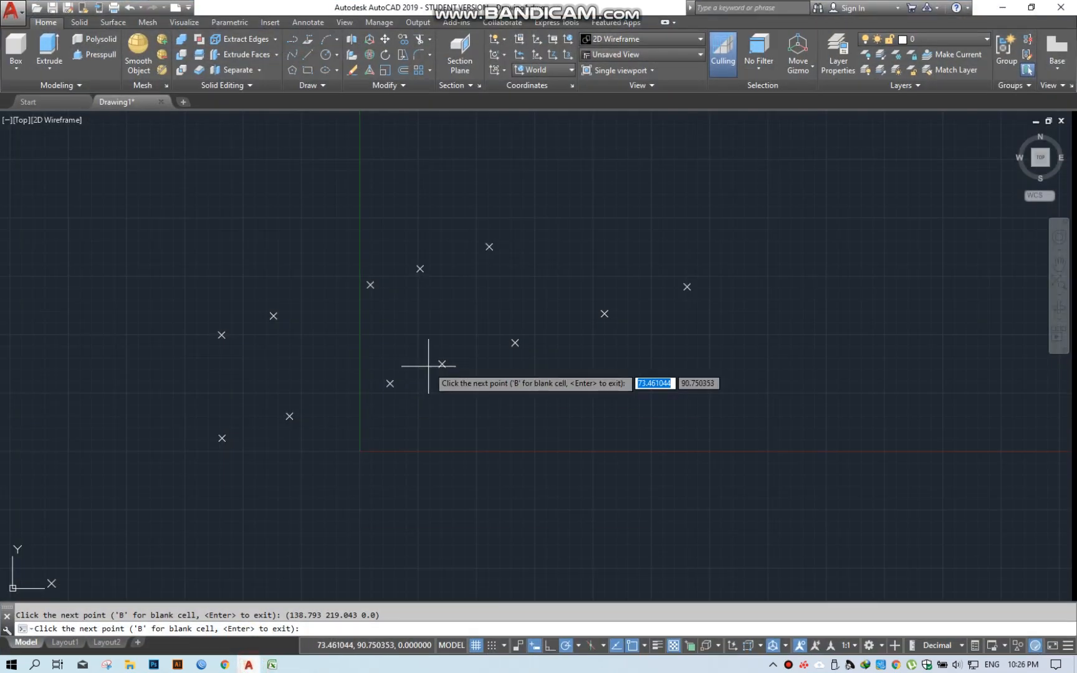